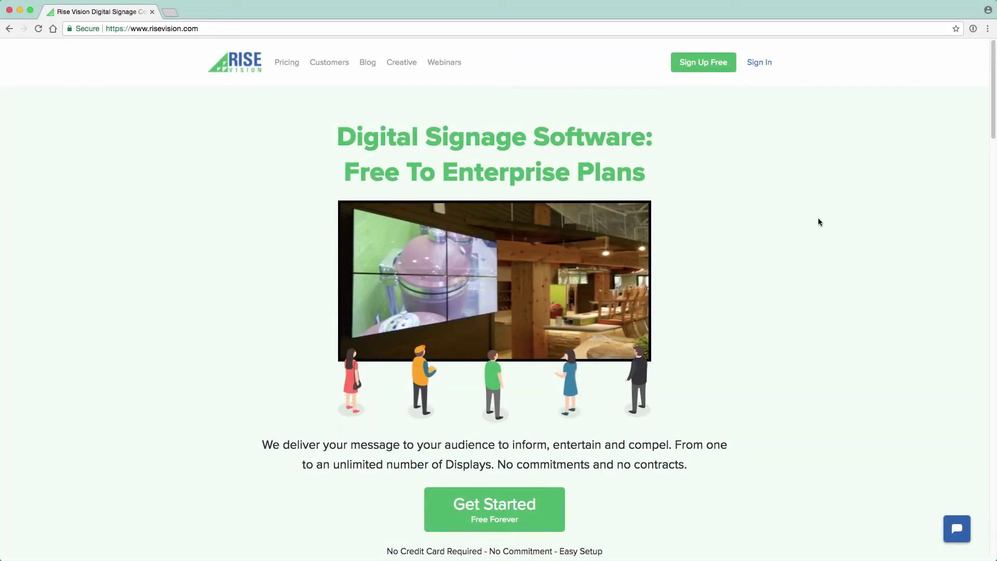
- Sign in with Google and create a new presentation from the Blank template
left_click(758, 63)
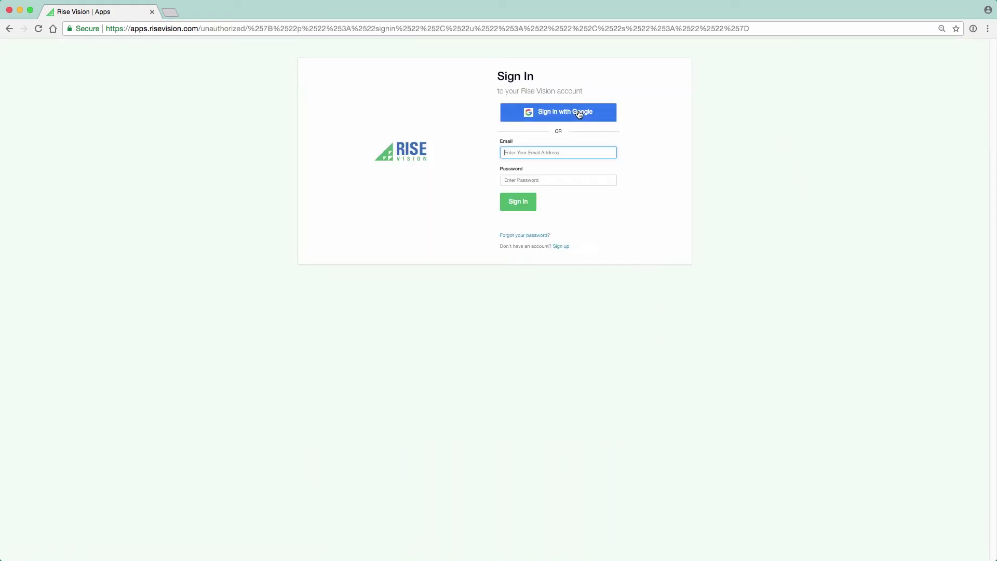
left_click(580, 114)
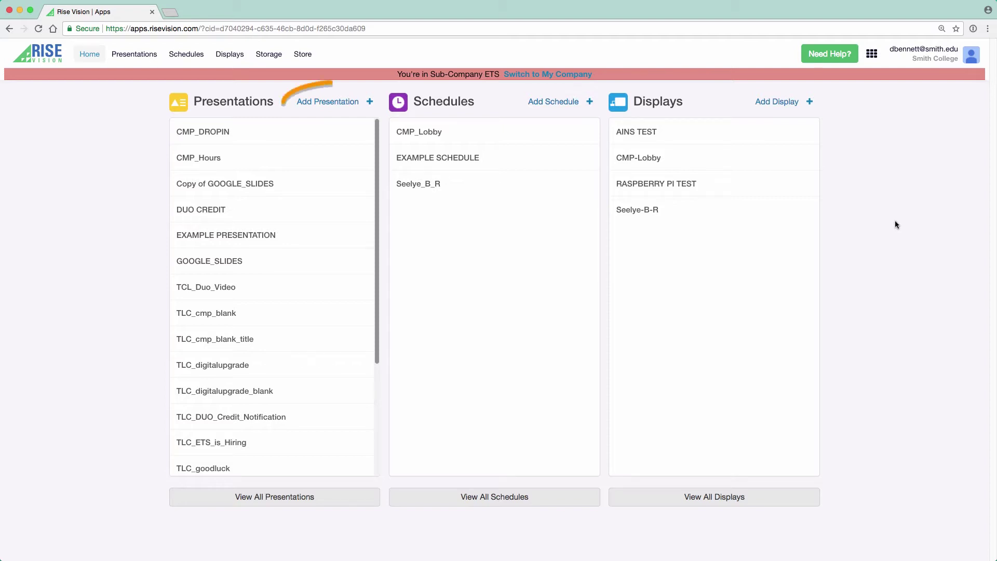
left_click(323, 102)
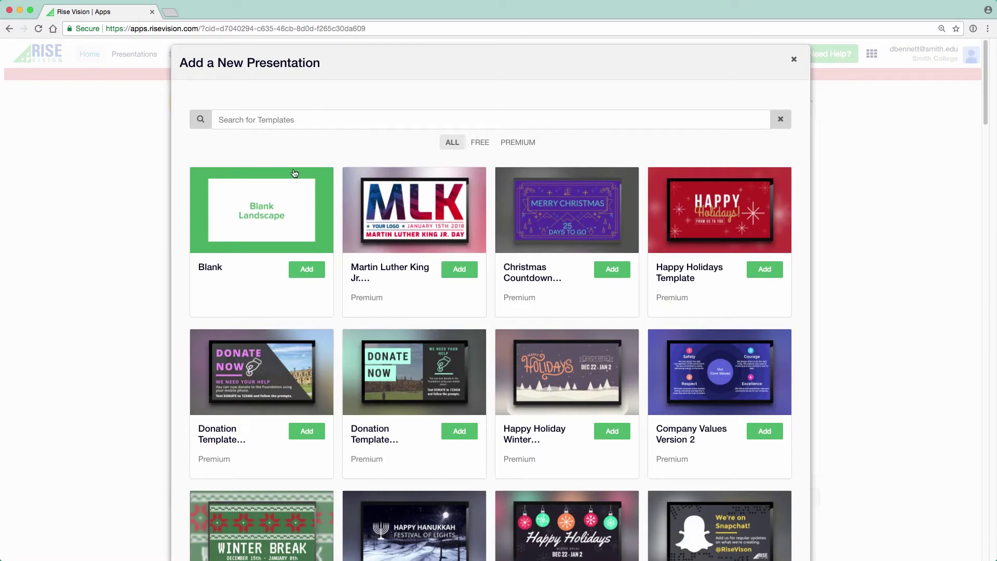
left_click(298, 270)
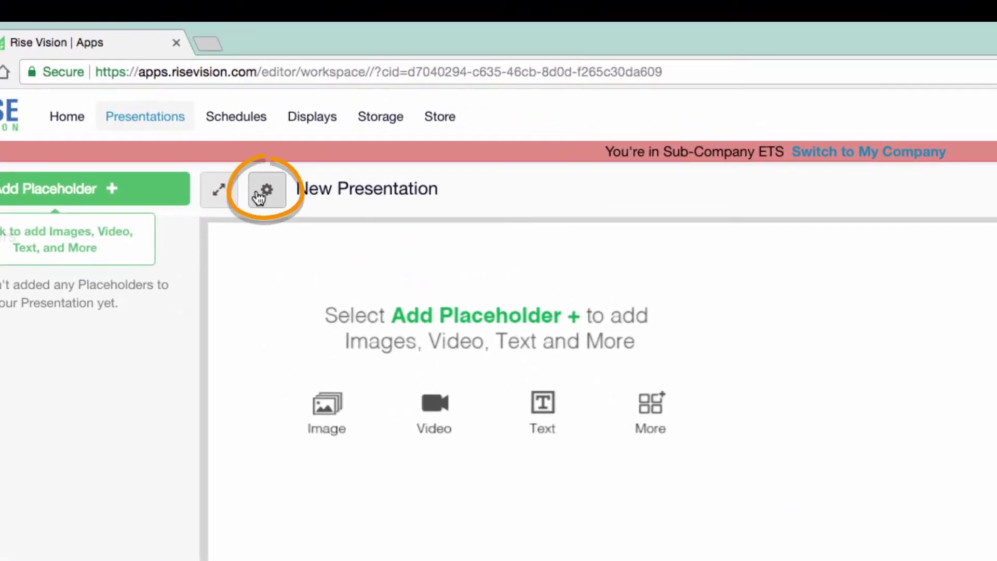
- Rename the presentation to 'CMP Test Presentation' and keep the 1920 x 1080 Wide resolution
left_click(260, 195)
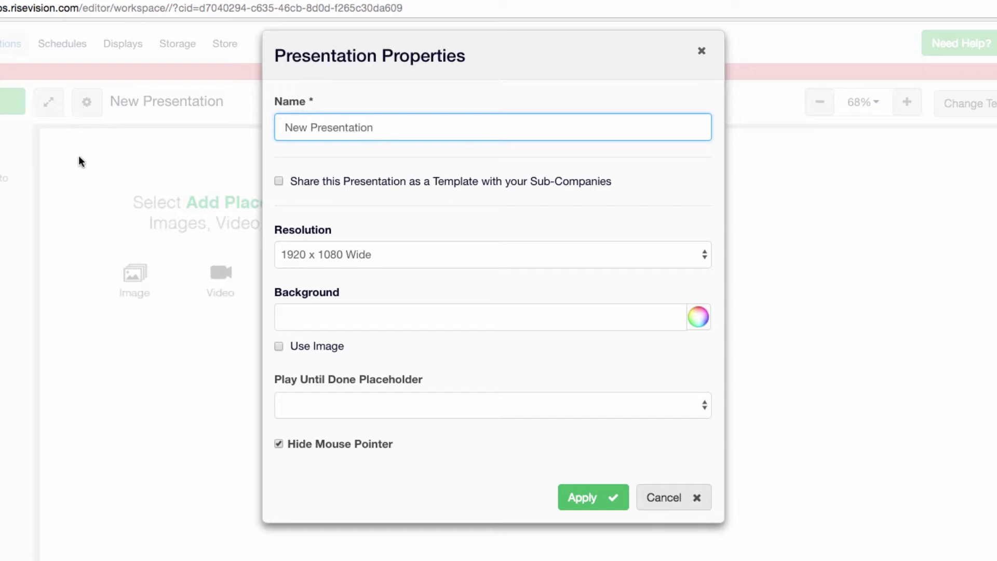
left_click_drag(394, 123, 193, 170)
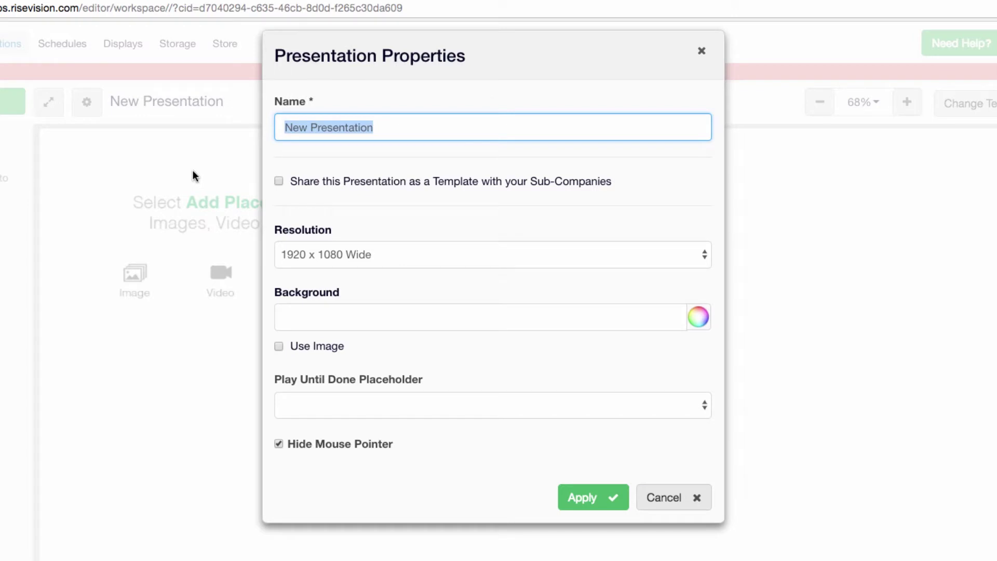
type("CMP")
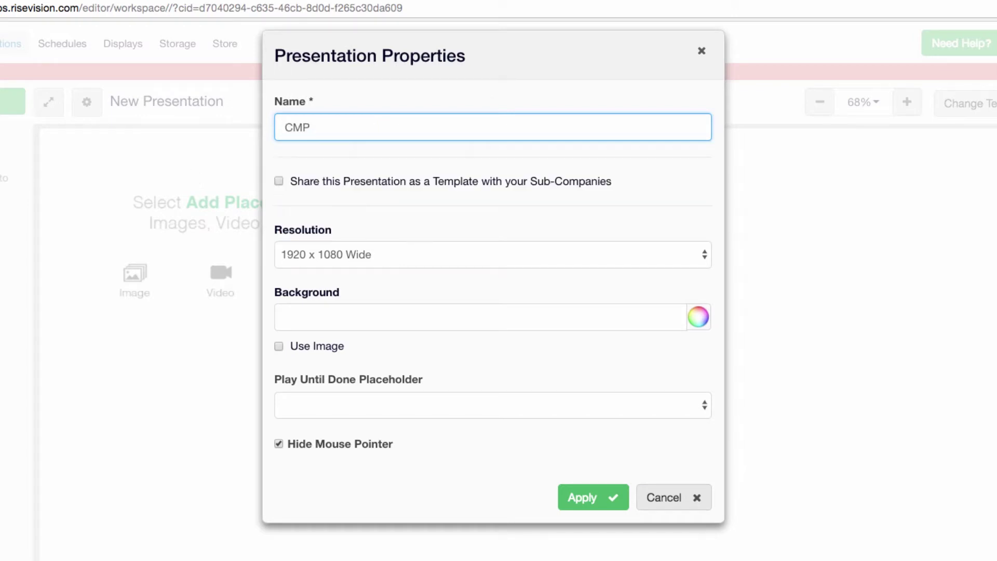
type(" Test Presentation")
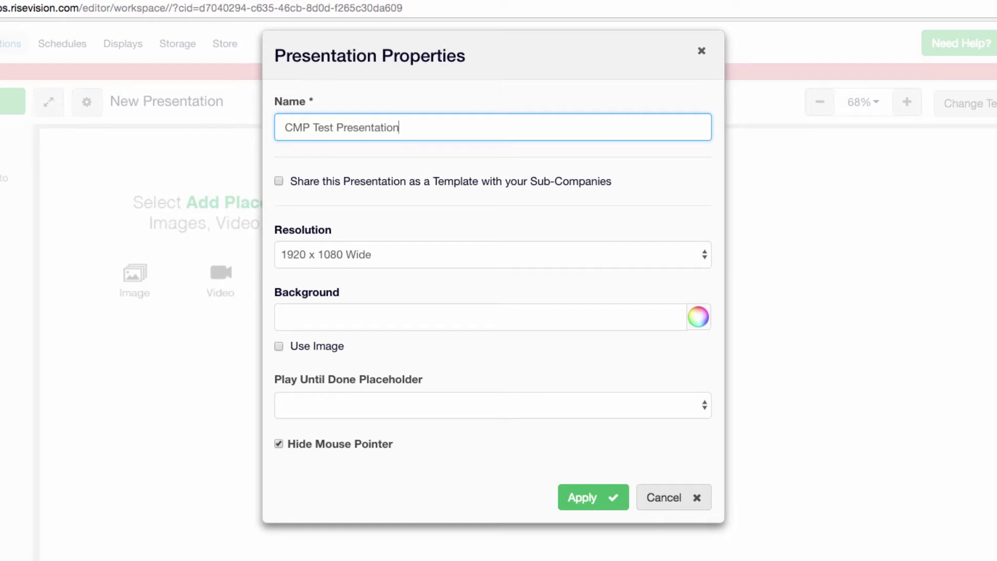
left_click(703, 260)
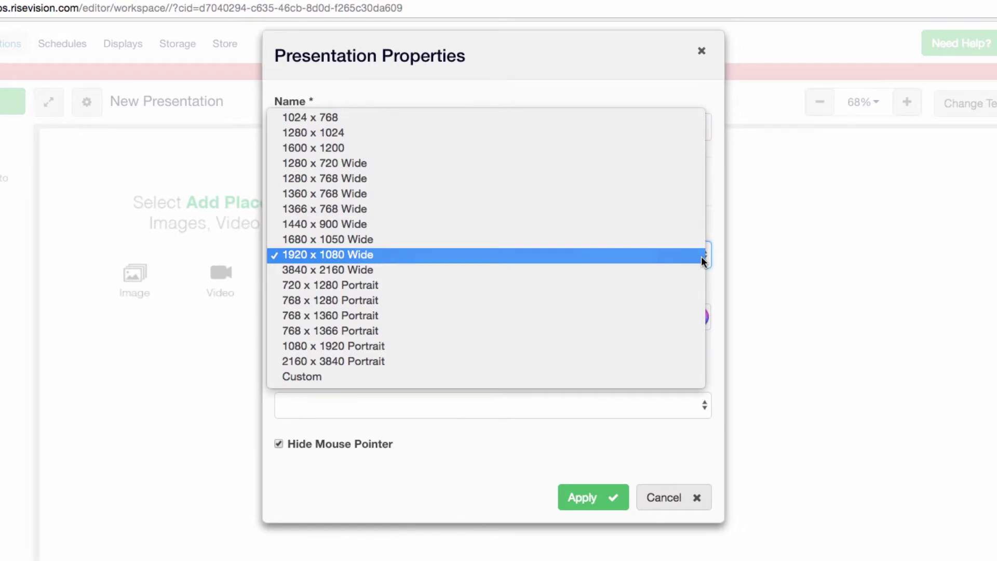
left_click(703, 259)
- Switch the background to use an image and browse cloud storage for one
left_click(700, 317)
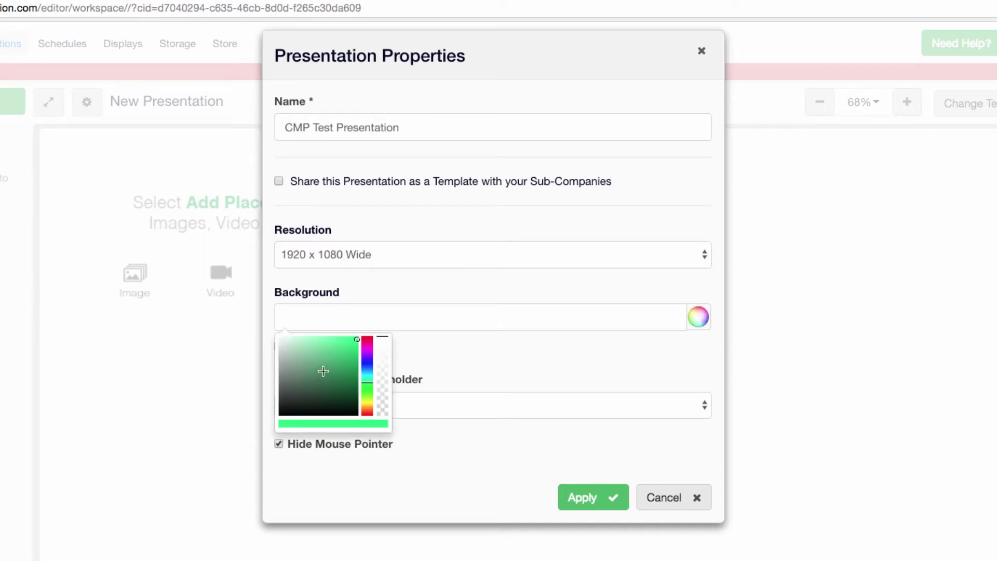
mouse_move(322, 369)
left_mouse_down()
mouse_move(320, 352)
mouse_move(310, 352)
left_mouse_up()
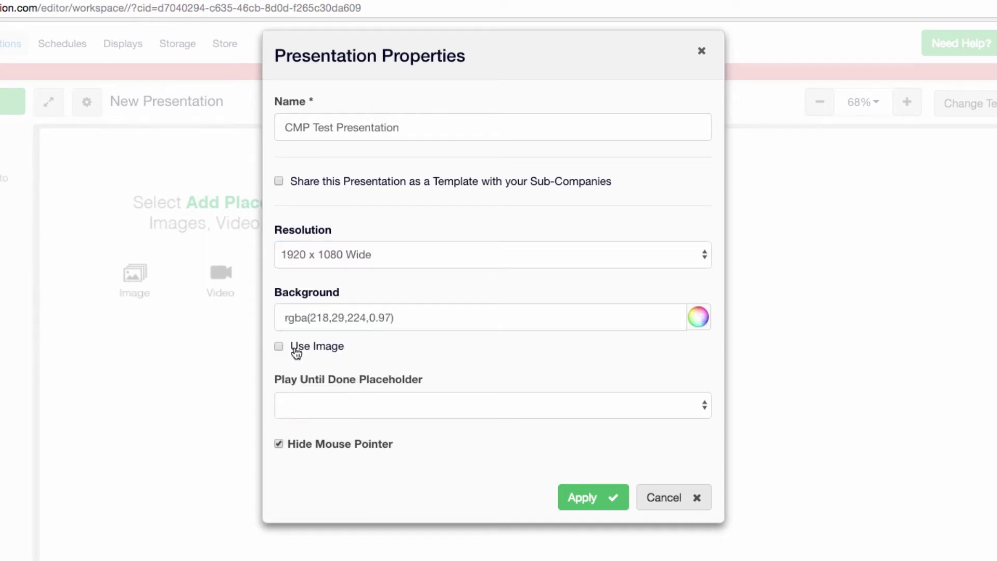
left_click(297, 350)
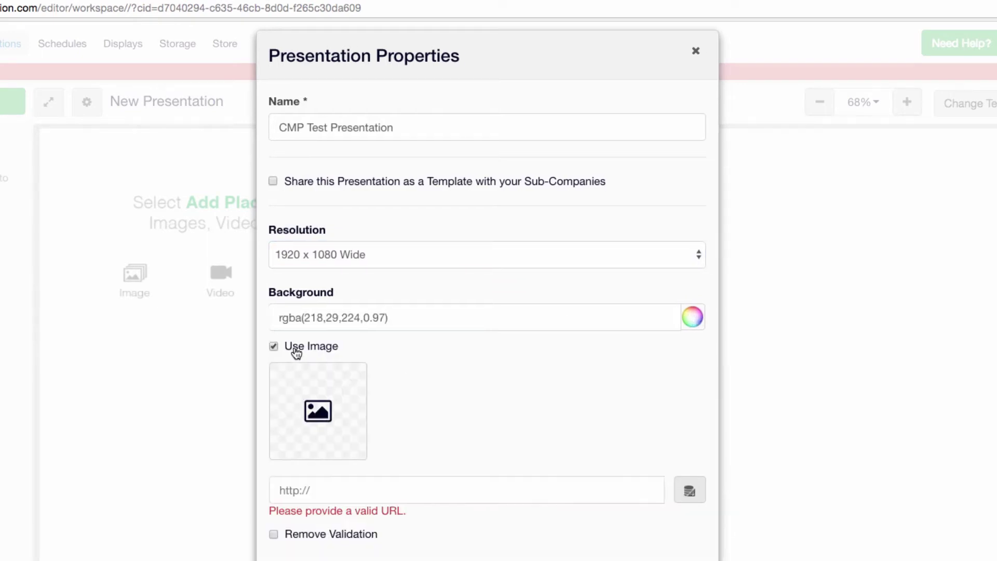
left_click(691, 491)
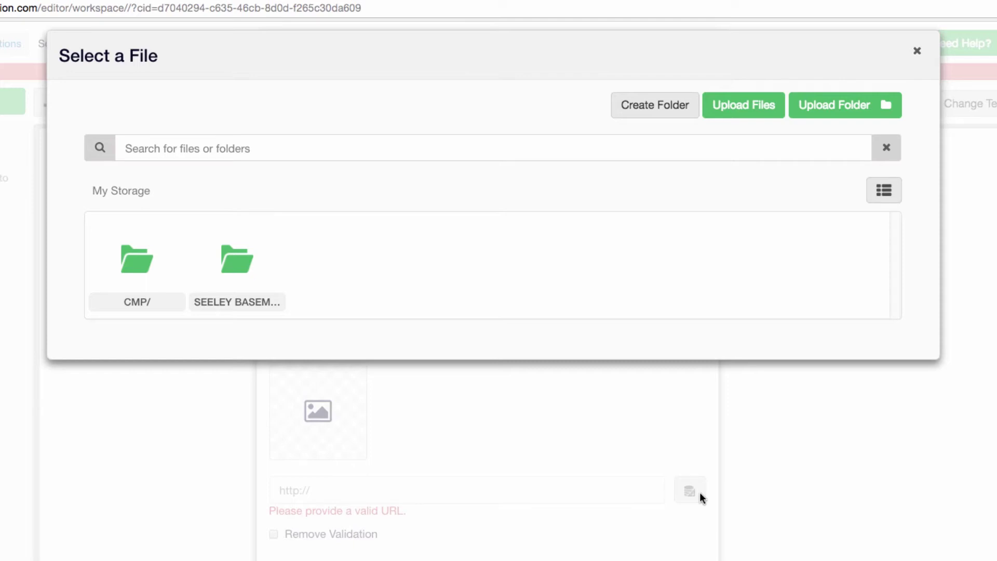
- Upload Background.png into the CMP folder and apply it as the presentation background
left_click(151, 260)
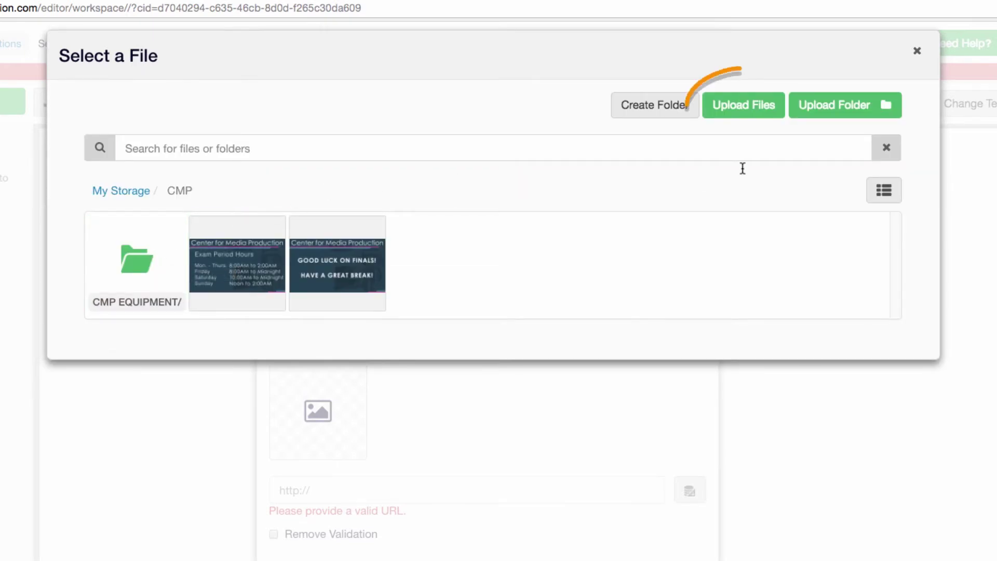
left_click(775, 103)
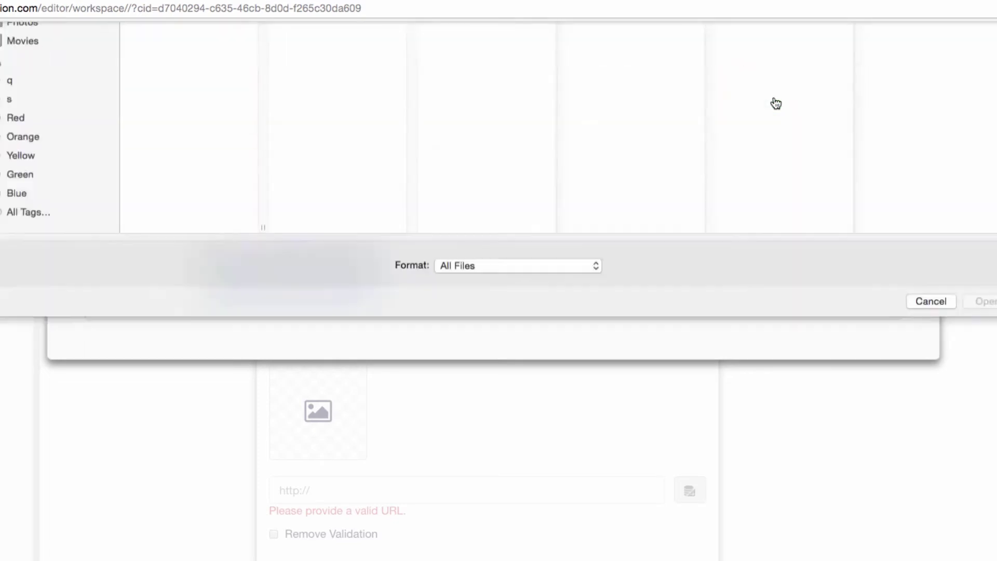
left_click(173, 57)
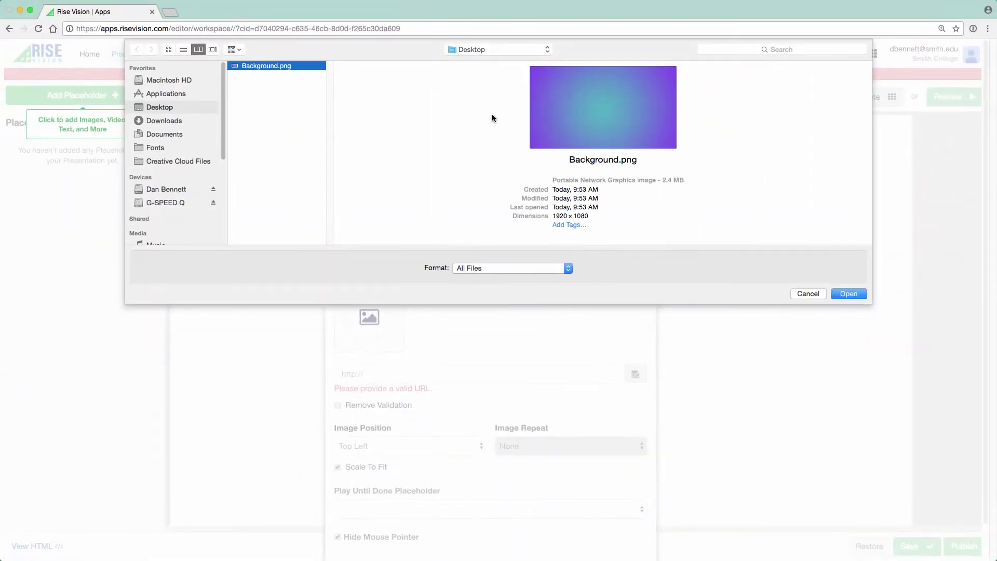
left_click(855, 295)
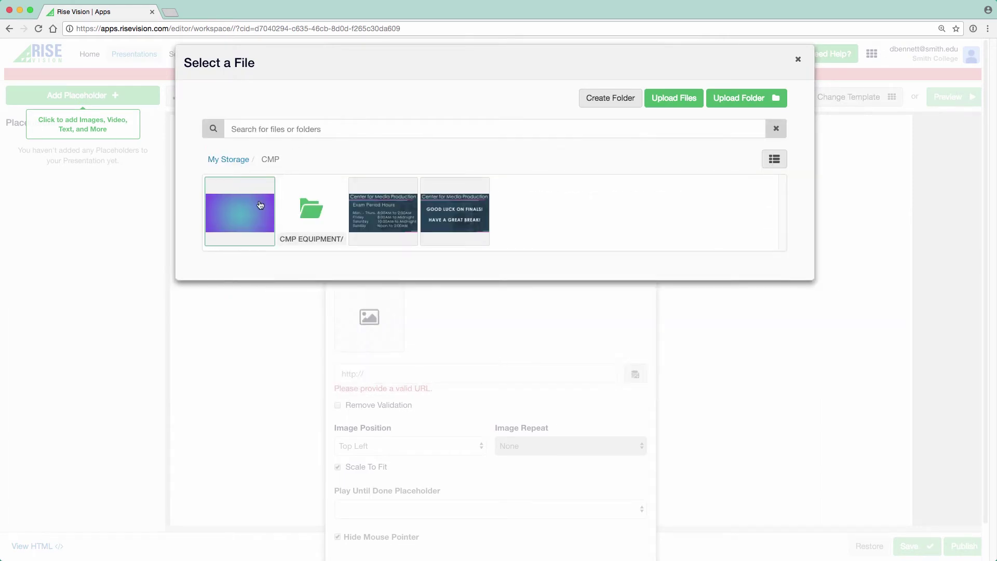
left_click(260, 205)
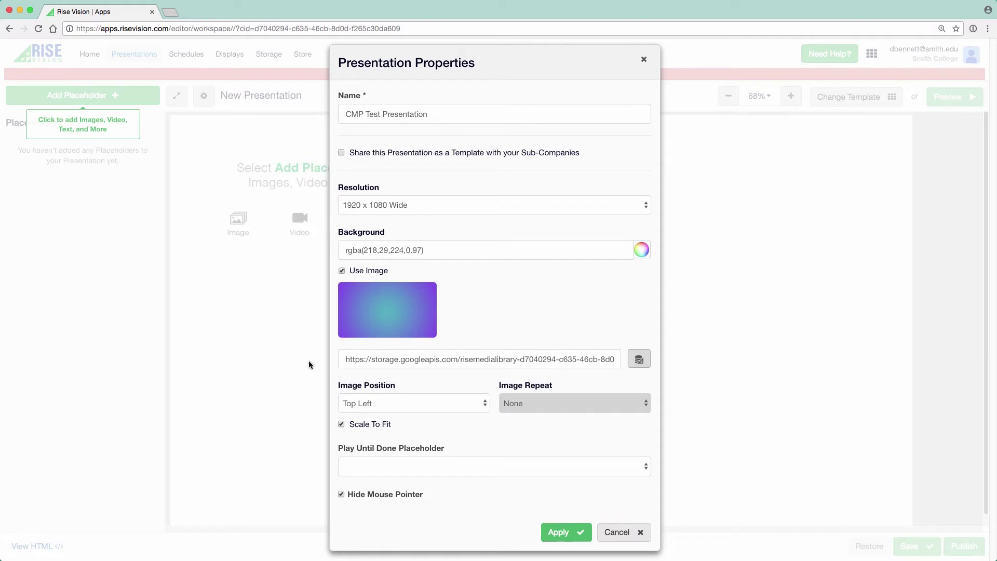
left_click(559, 534)
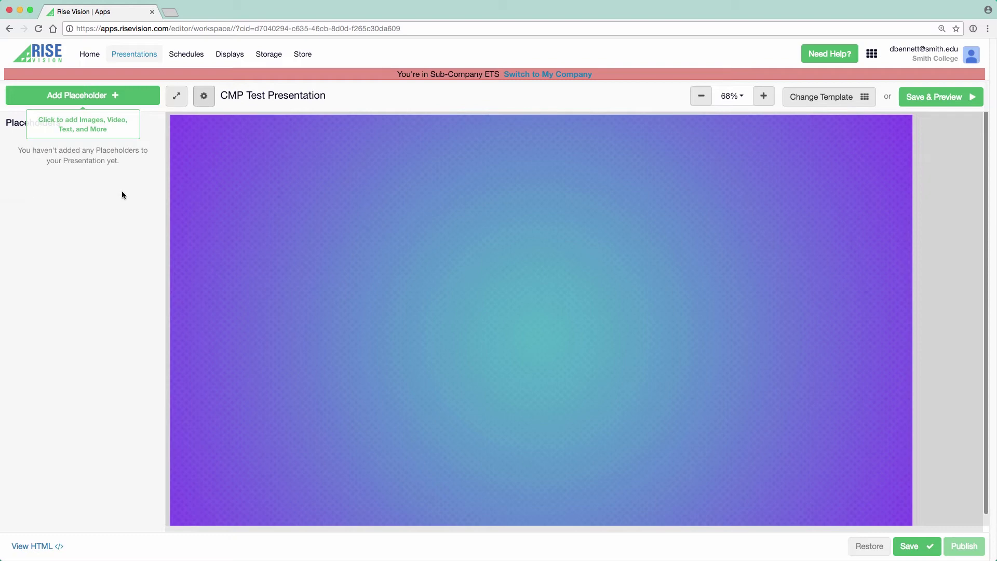
- Add placeholder ph0 and stretch it into a wide banner across the slide's top
left_click(129, 93)
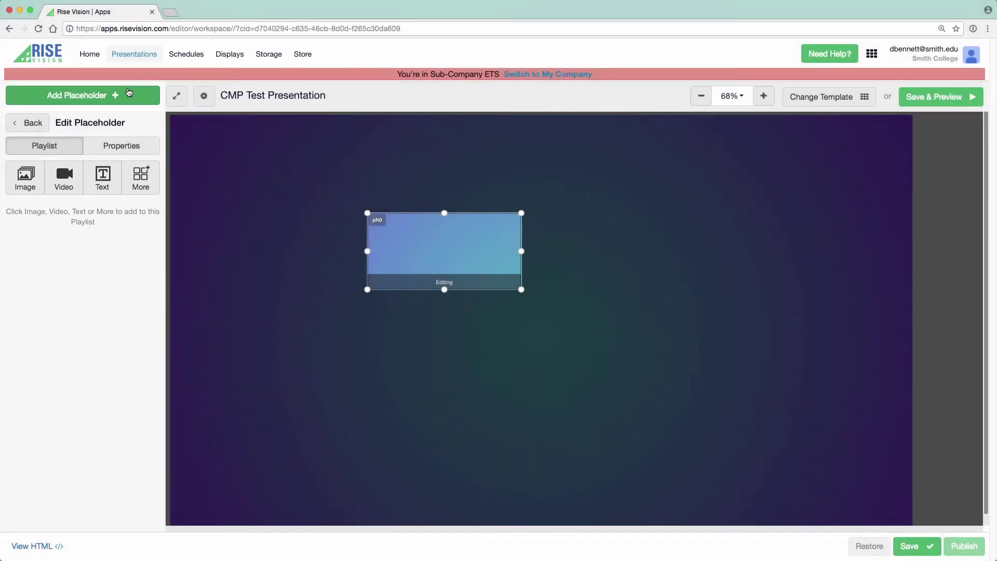
left_click_drag(488, 267, 858, 212)
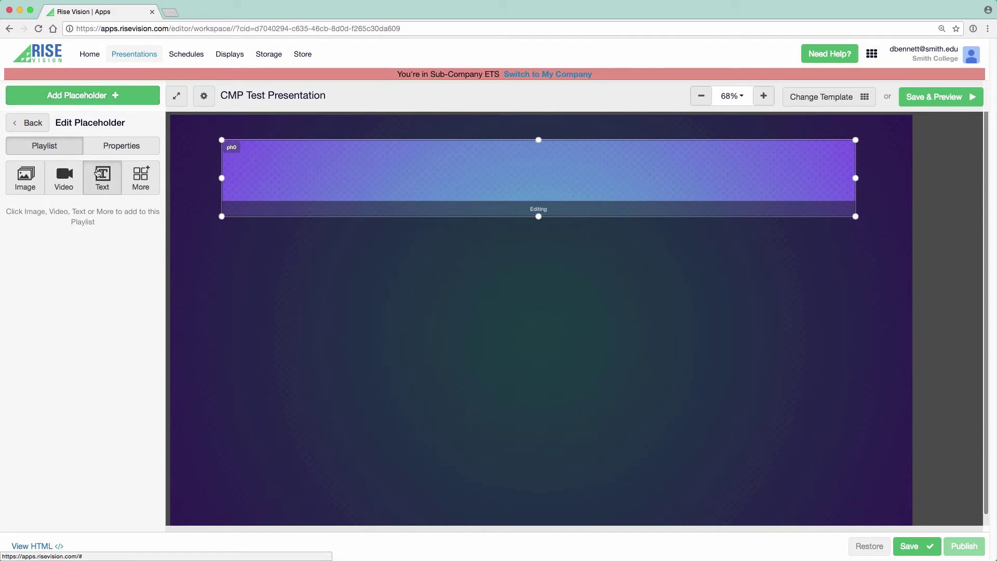
left_click(97, 171)
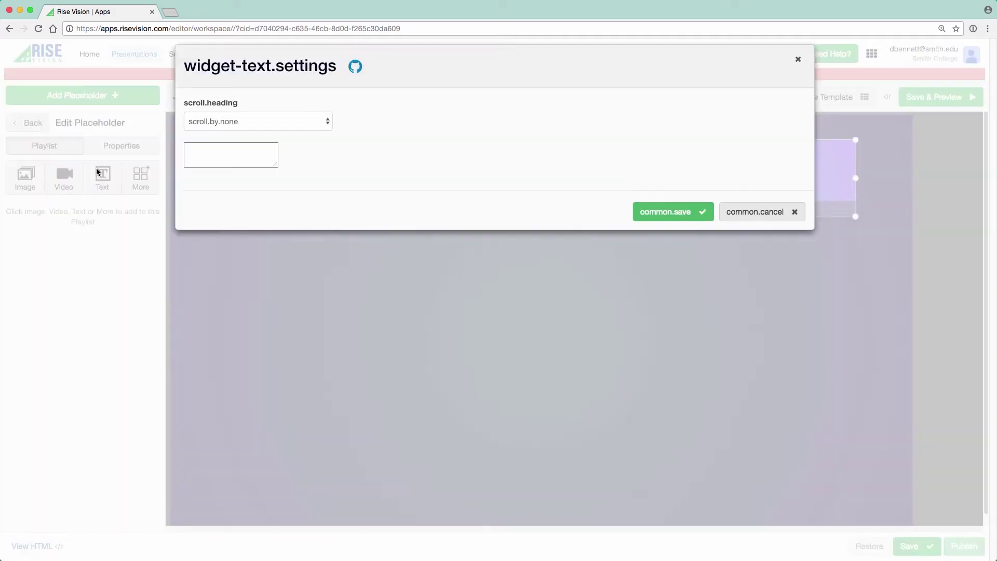
- Add the text 'CENTER FOR MEDIA PRODUCTION' in white 72px Arial Black to ph0
type("CENTER FOR MEDIA PRODUCTION")
key("ctrl+a")
left_click(288, 153)
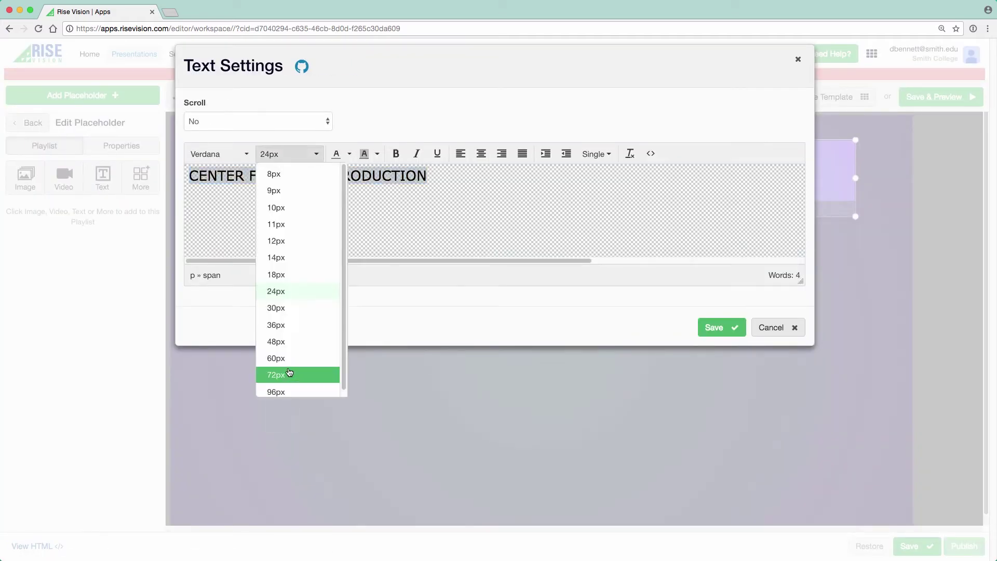
left_click(290, 373)
left_click(246, 154)
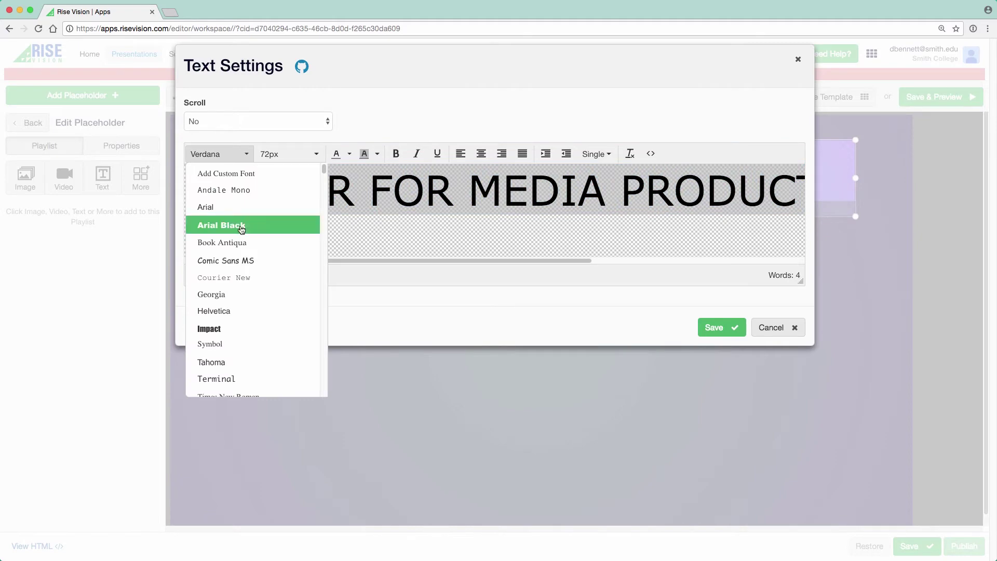
left_click(241, 225)
left_click(349, 153)
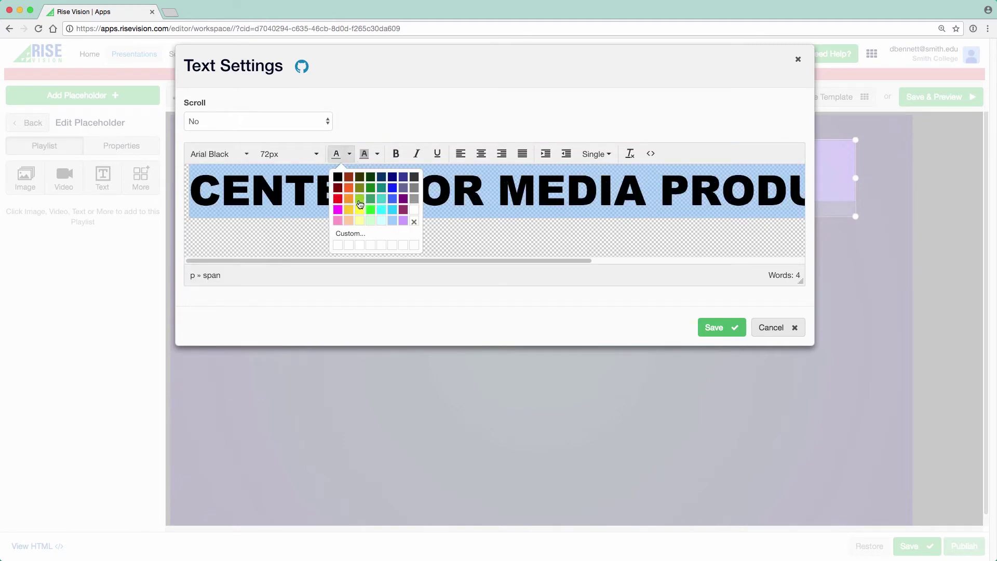
left_click(414, 210)
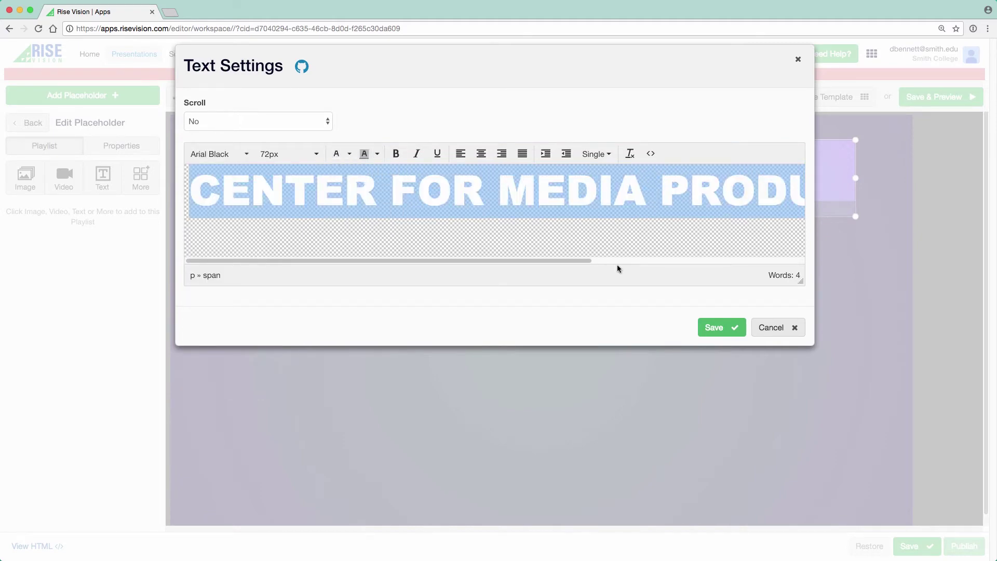
left_click(719, 327)
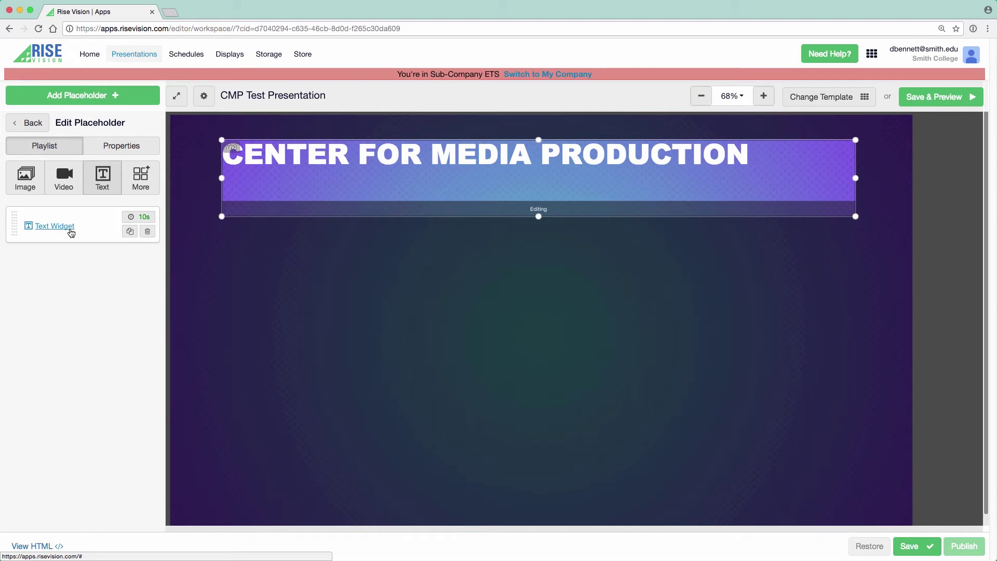
- Underline the heading text and return to the placeholders list
left_click(55, 226)
triple_click(410, 202)
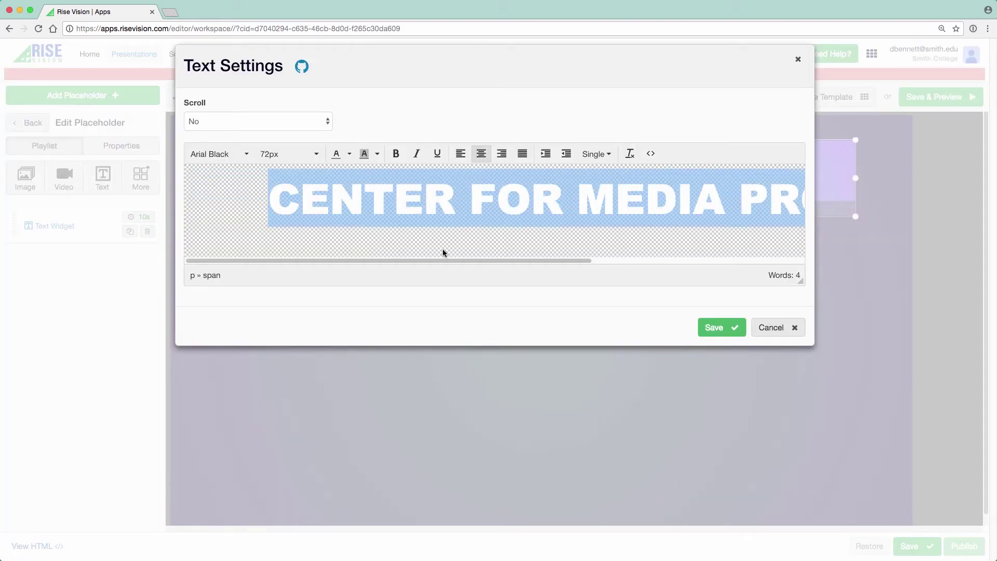
scroll(445, 253, "right", 5)
scroll(541, 274, "left", 5)
left_click(438, 154)
left_click(711, 332)
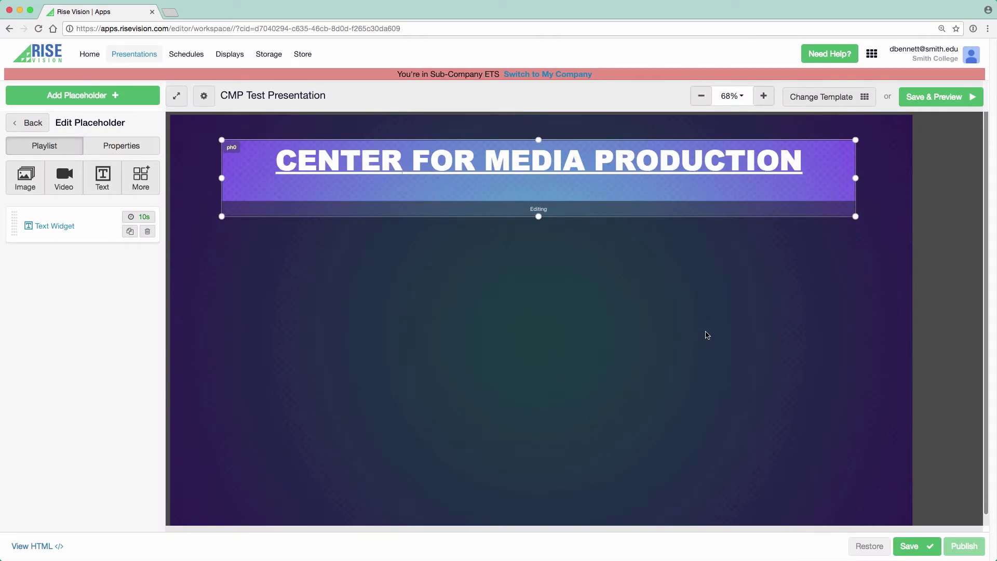
left_click(707, 334)
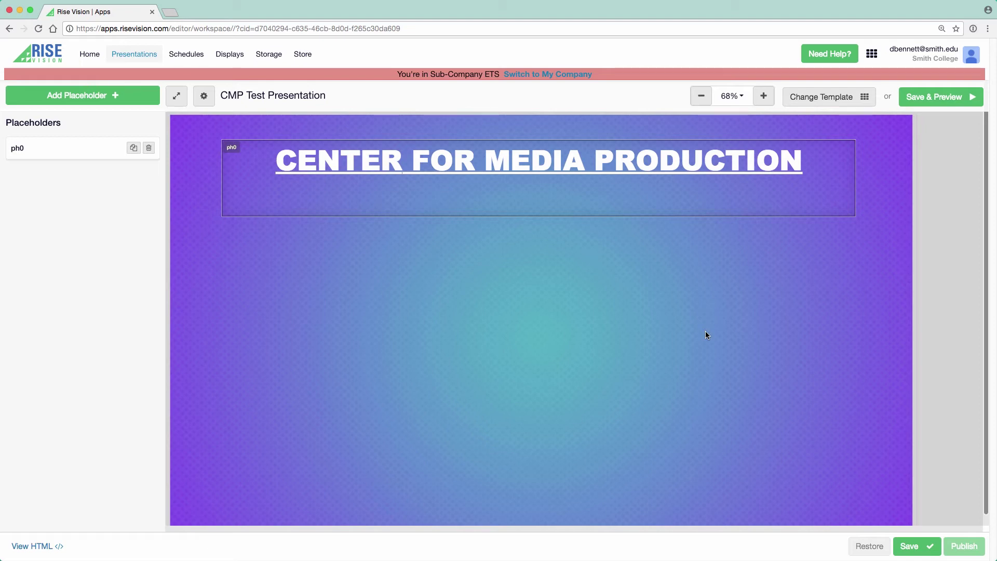
left_click(291, 206)
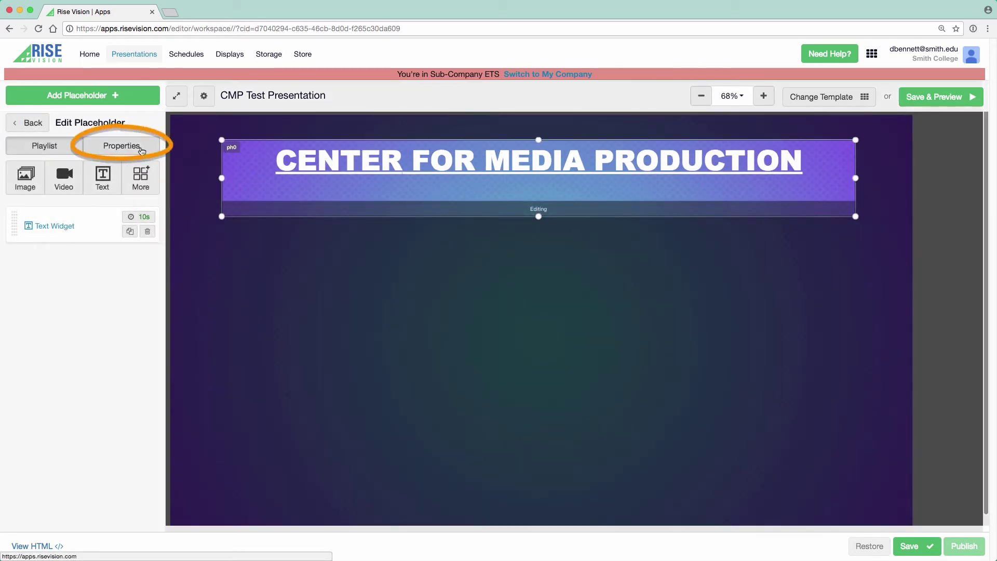
- Rename the ph0 banner placeholder to HEADING
left_click(141, 150)
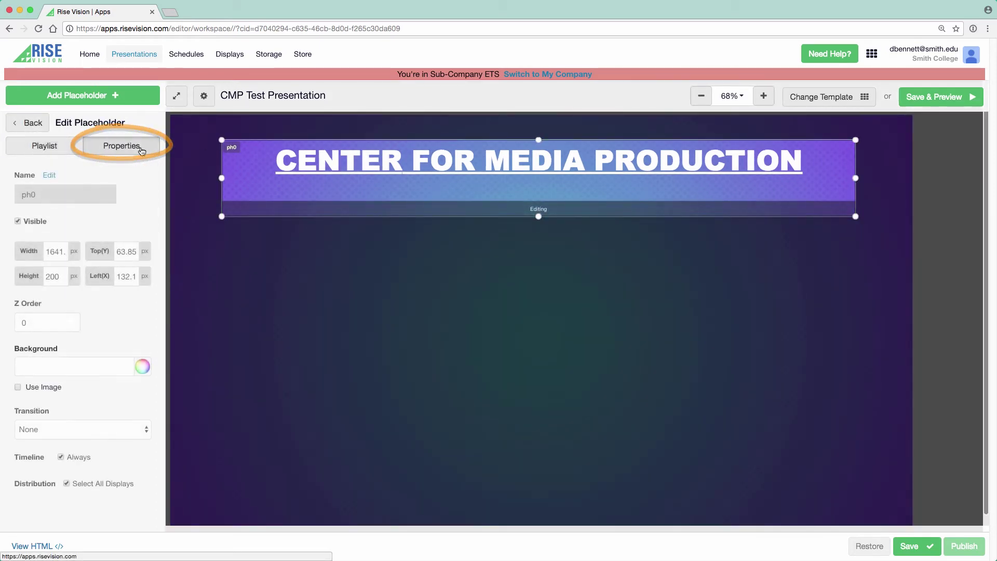
left_click(52, 177)
left_click_drag(48, 194, 15, 195)
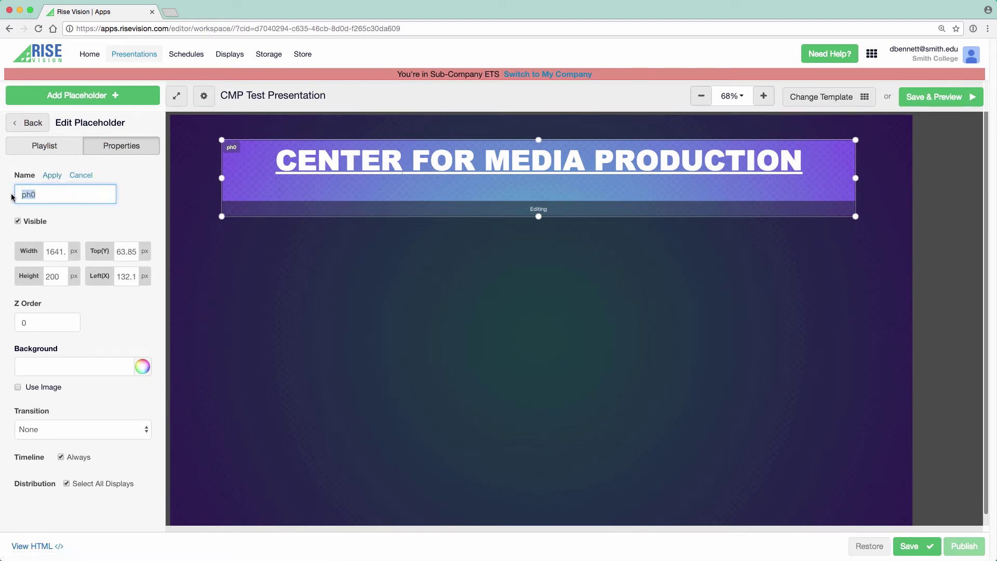
type("HEADING")
left_click(49, 176)
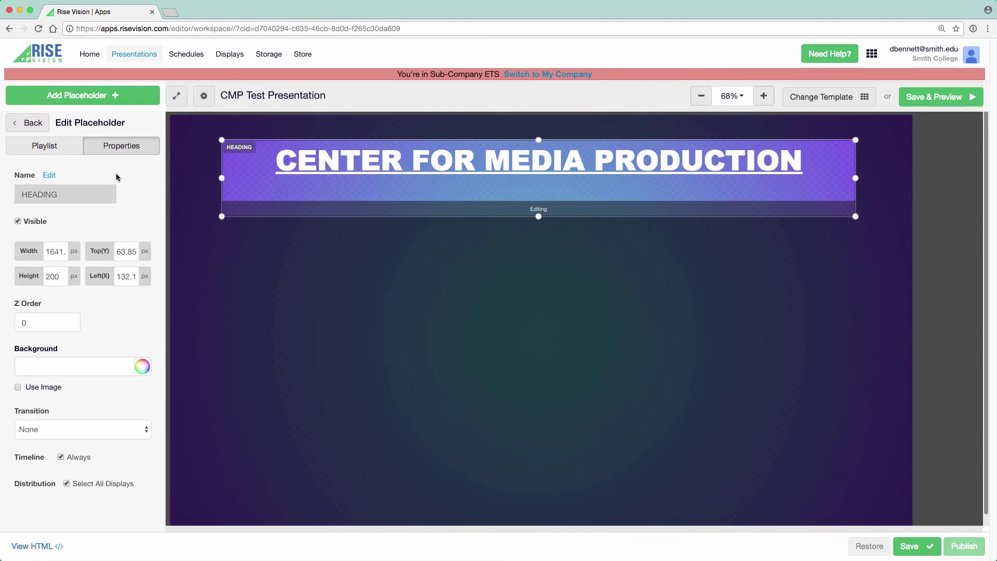
left_click(32, 124)
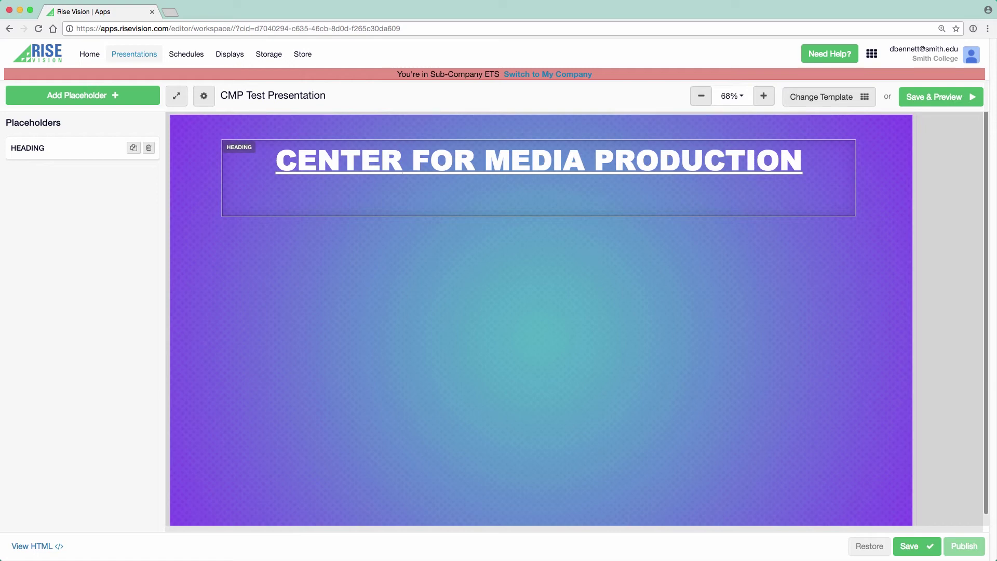
left_click(84, 97)
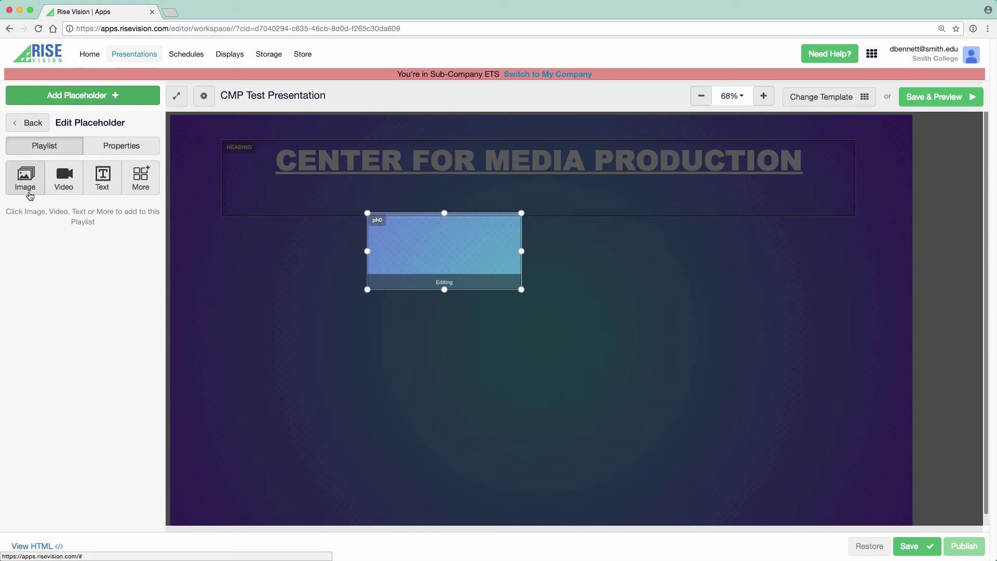
- Add 60D.png from CMP/CMP EQUIPMENT, then place and enlarge the placeholder below the heading
left_click(30, 190)
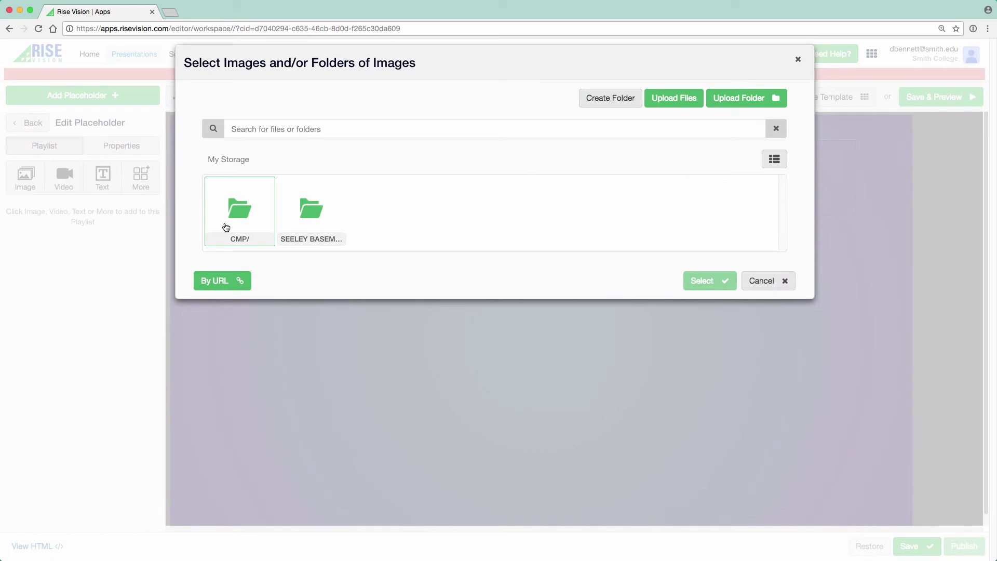
left_click(226, 221)
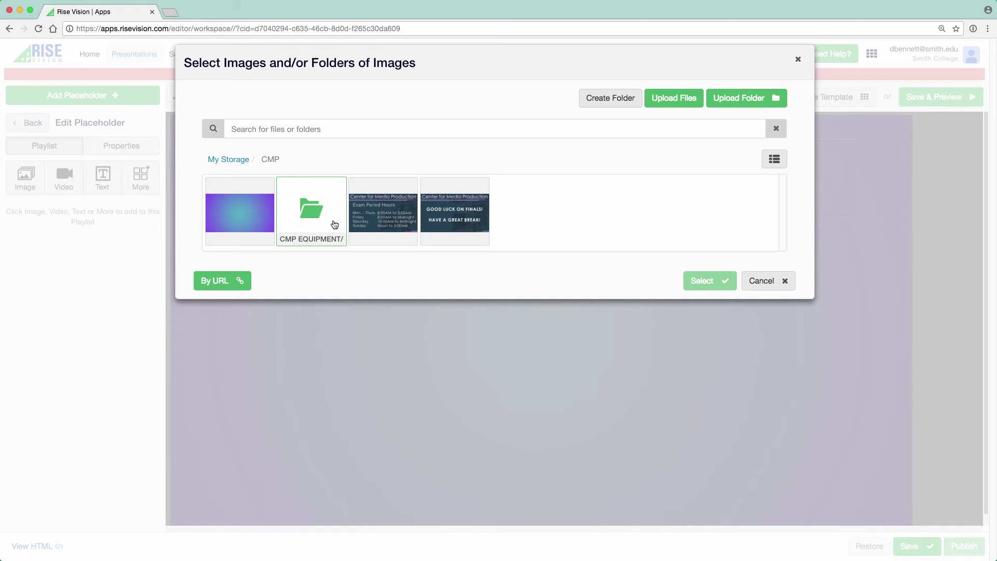
left_click(334, 223)
left_click(240, 209)
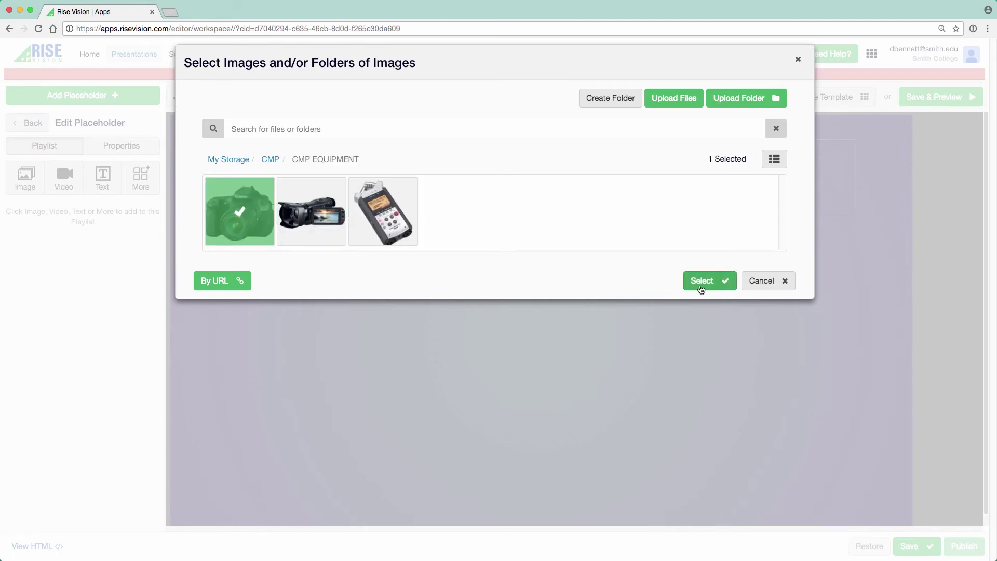
left_click(702, 285)
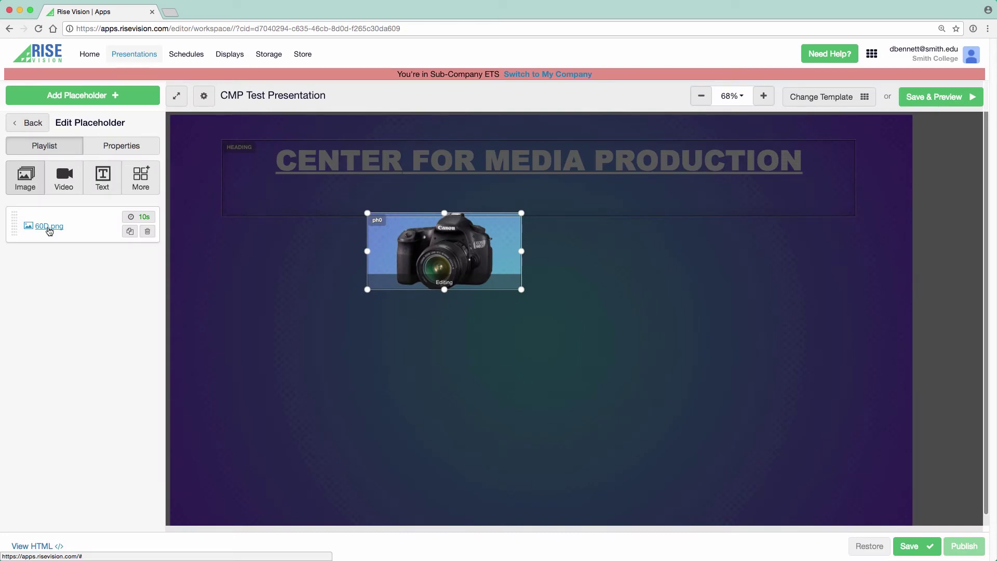
left_click(48, 227)
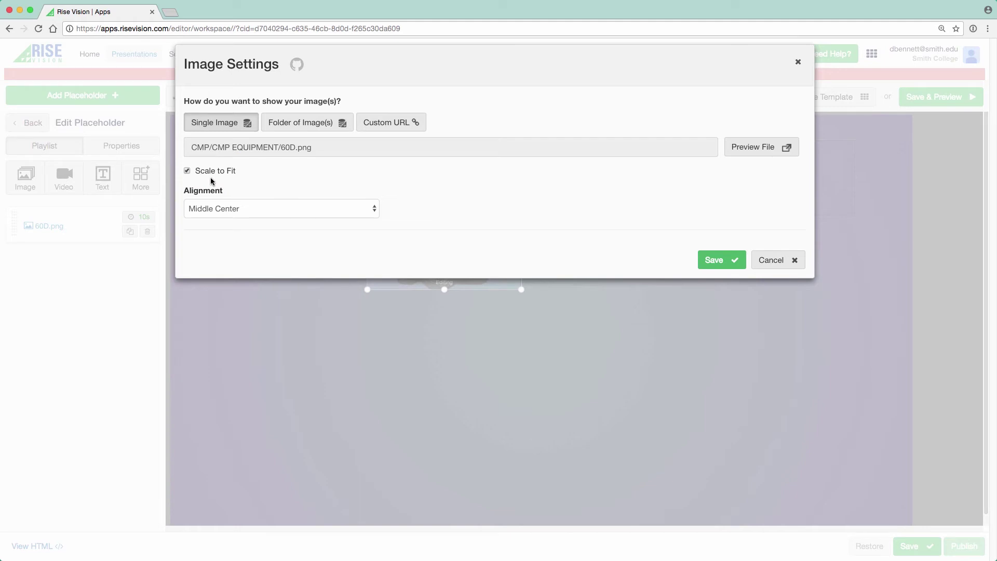
left_click(709, 258)
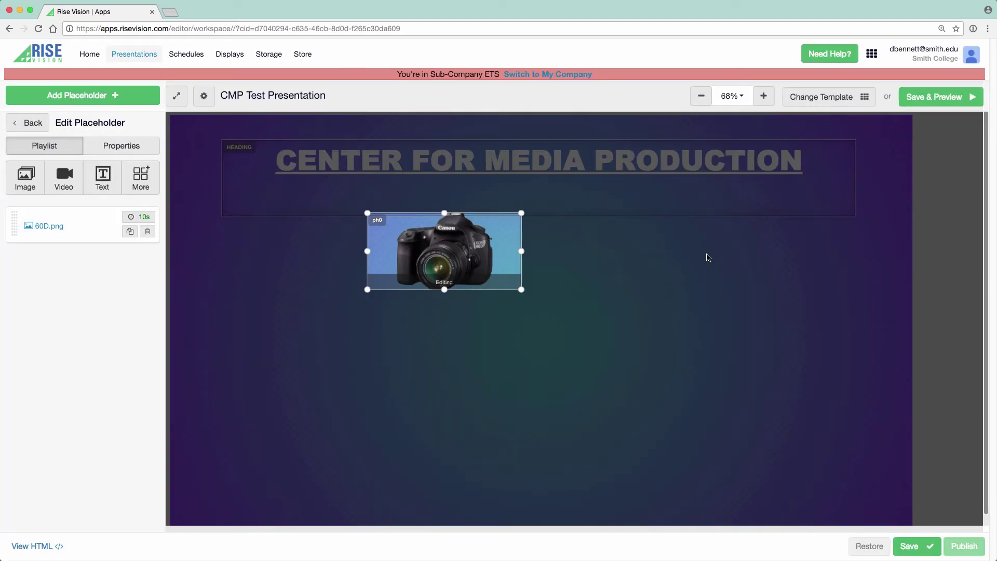
left_click_drag(440, 257, 300, 277)
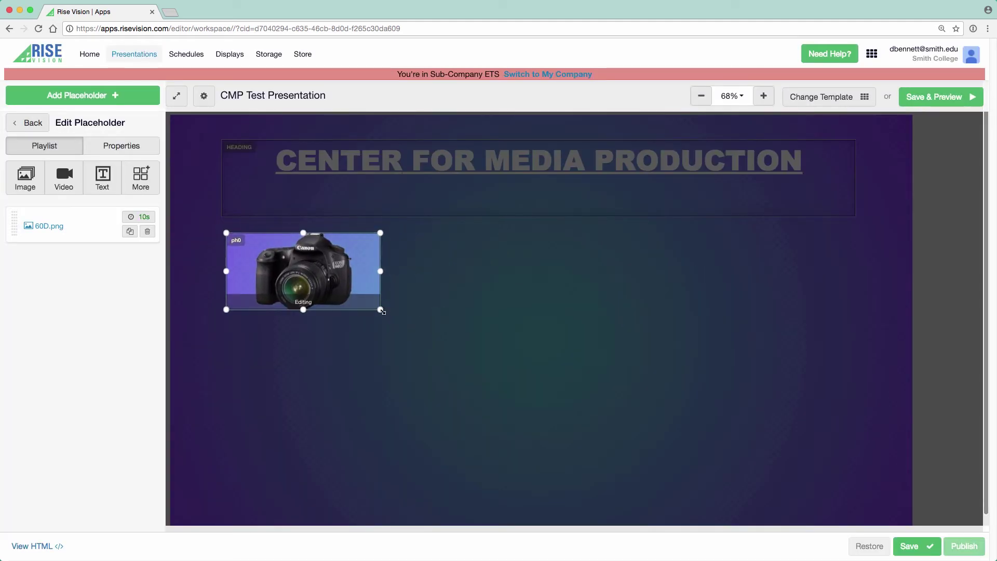
left_click_drag(382, 311, 437, 355)
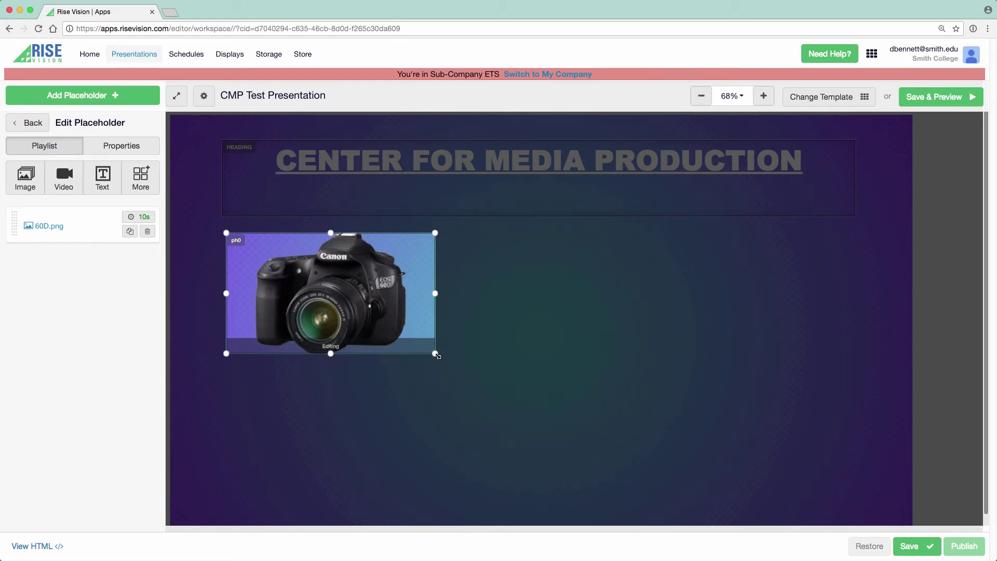
- Add VIXIAG20.png and zoom.png from CMP/CMP EQUIPMENT to the playlist
left_click(29, 179)
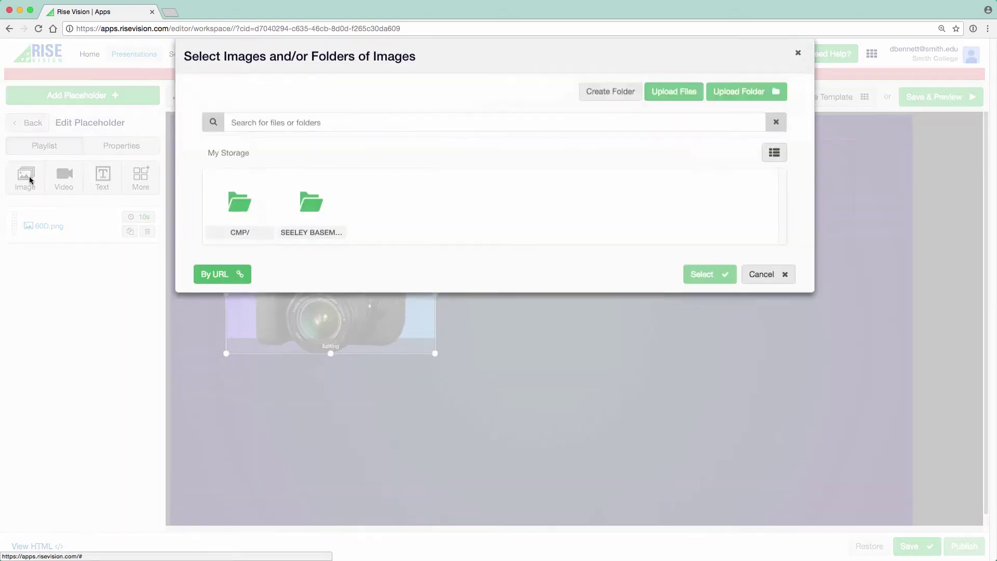
left_click(248, 213)
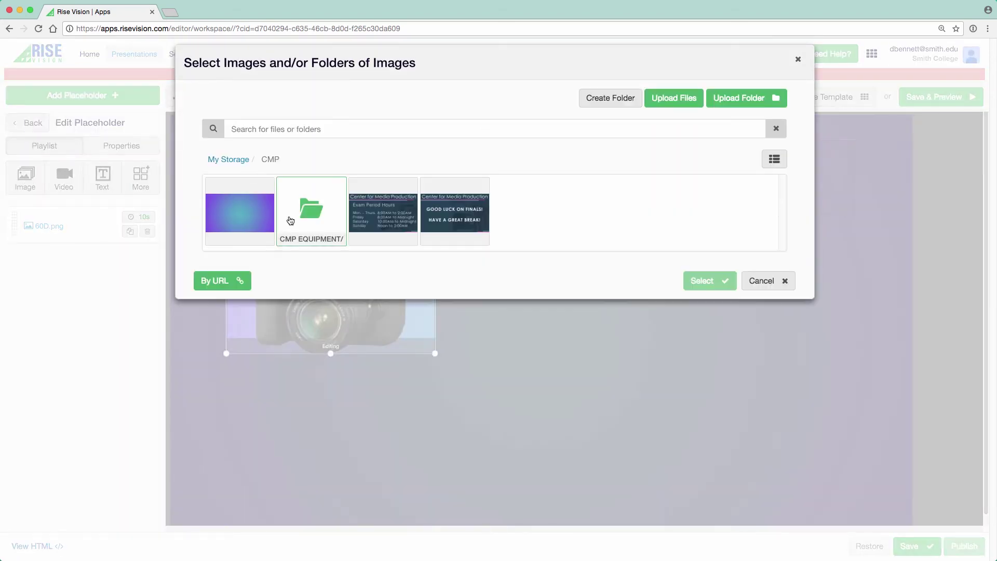
left_click(290, 221)
left_click(312, 211)
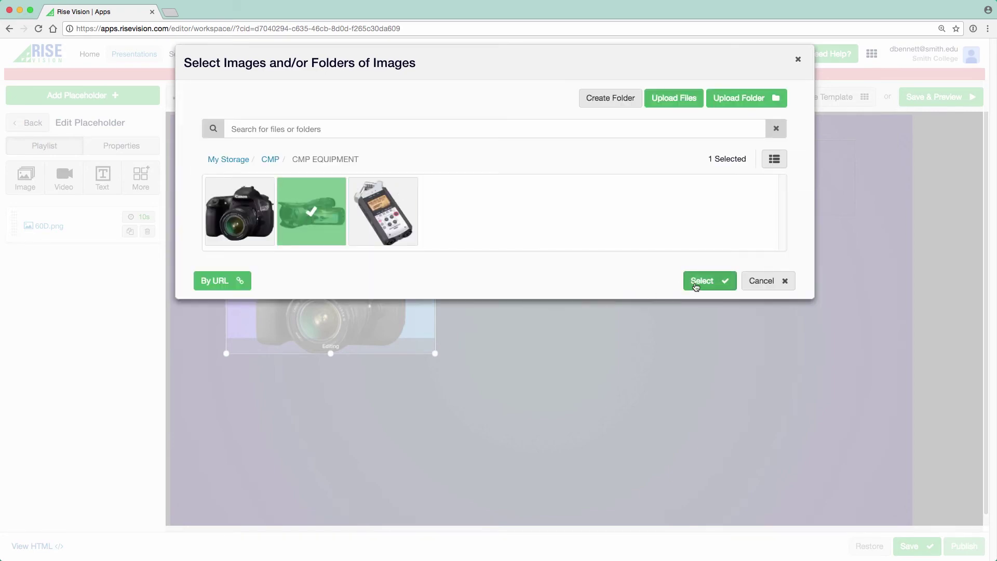
left_click(699, 281)
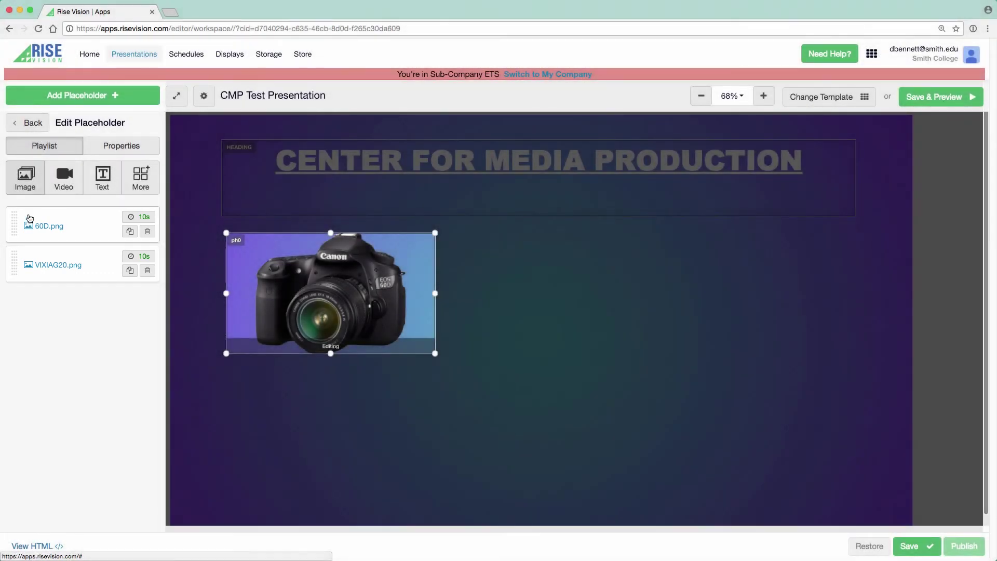
left_click(25, 177)
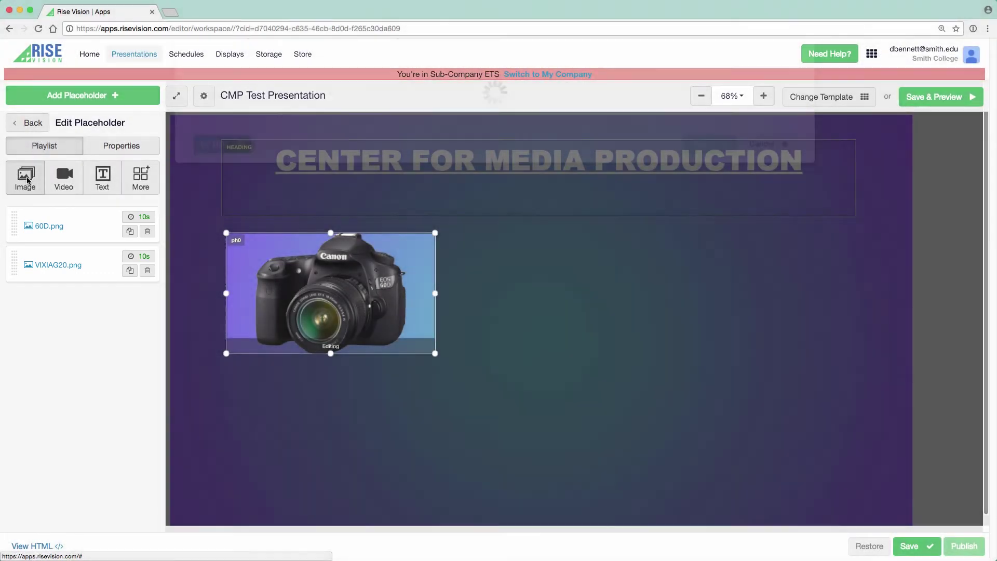
left_click(230, 204)
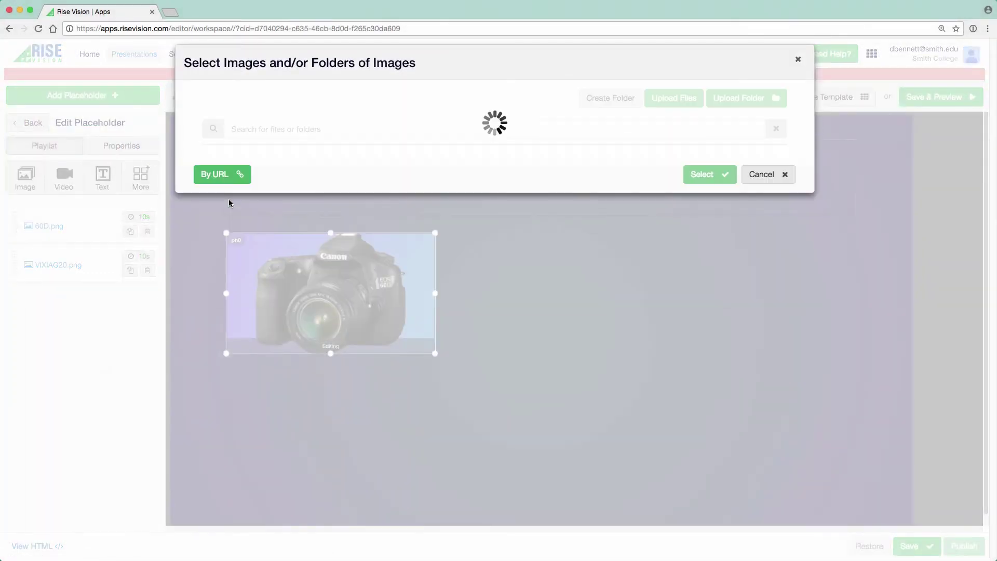
left_click(297, 207)
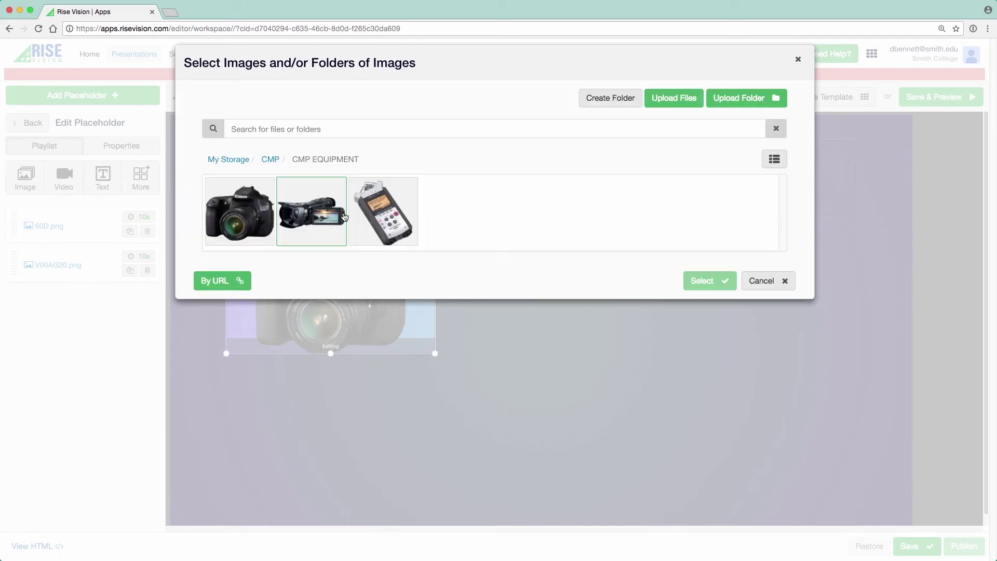
left_click(374, 216)
left_click(720, 291)
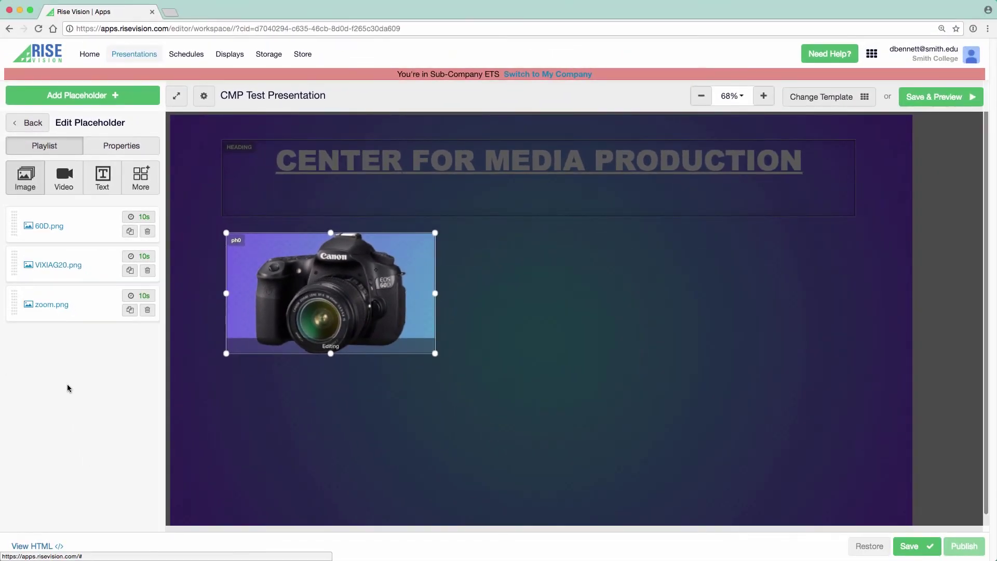
left_click(146, 219)
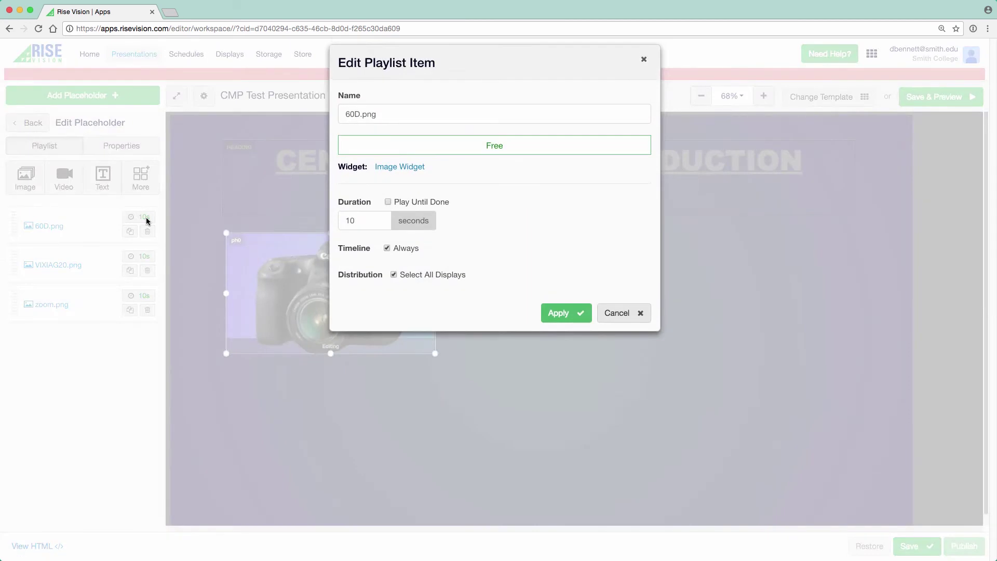
- Set 60D.png, VIXIAG20.png and zoom.png to play for 3 seconds each
double_click(358, 222)
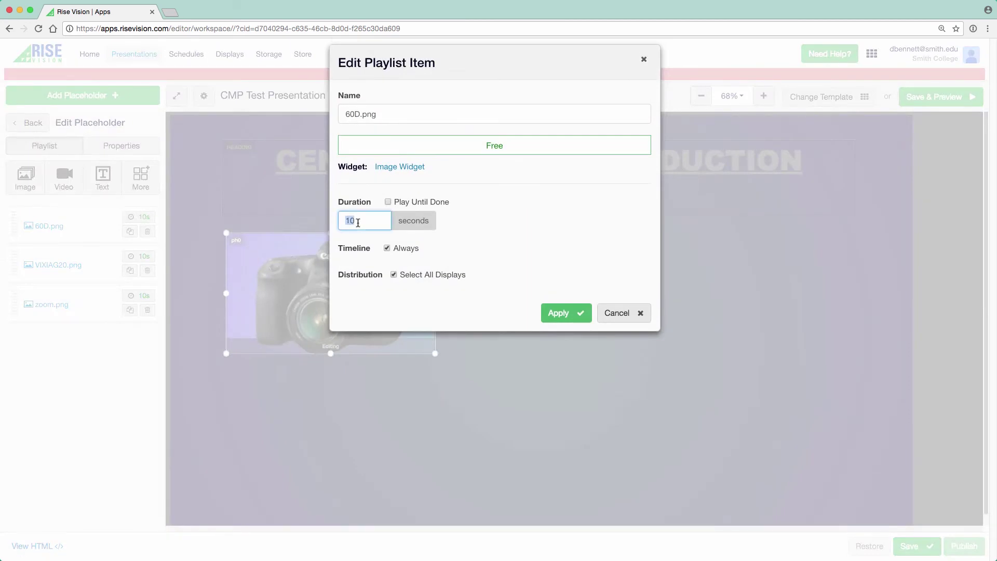
type("3")
left_click(571, 316)
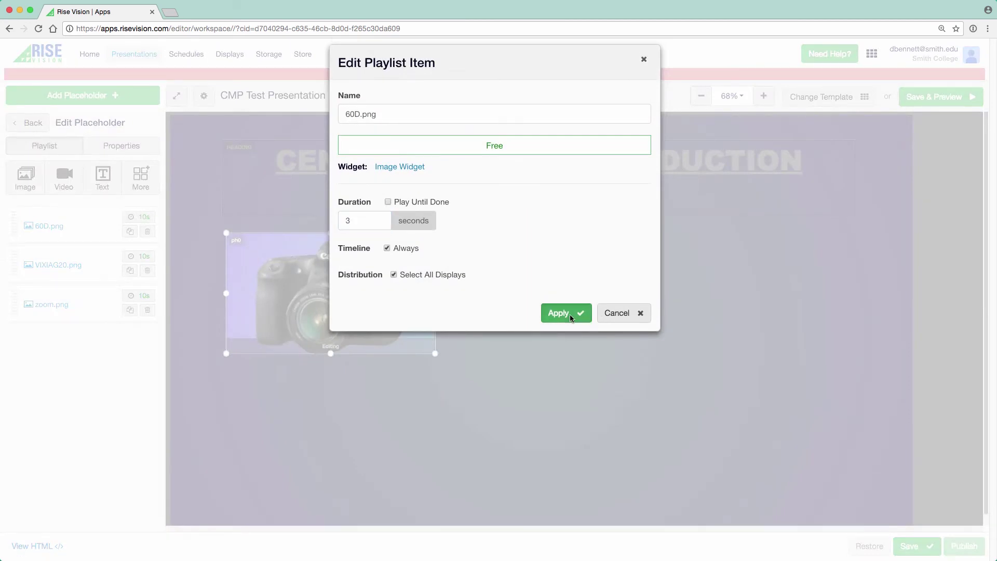
left_click(144, 257)
double_click(355, 223)
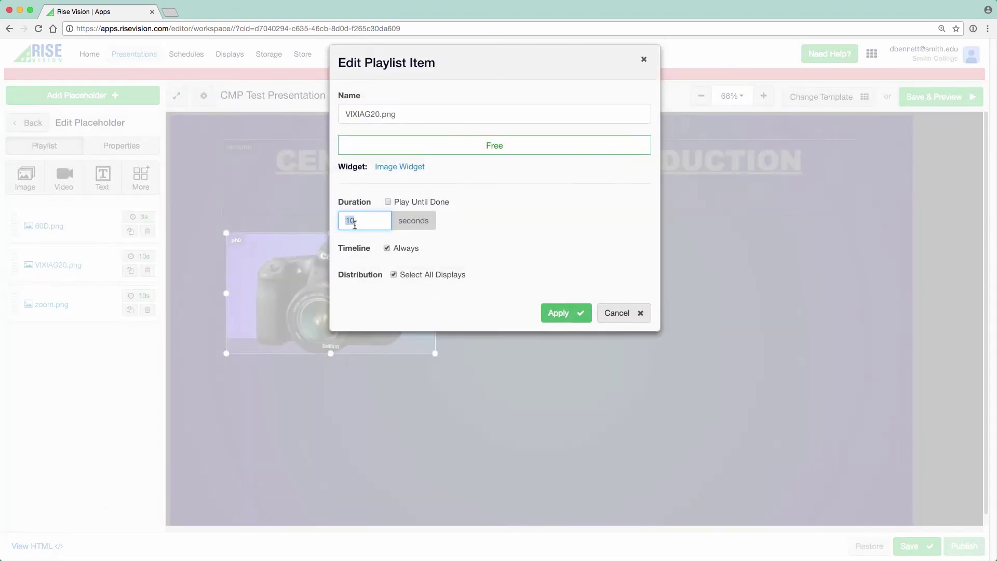
type("3")
left_click(546, 312)
left_click(145, 296)
double_click(382, 218)
type("3")
left_click(558, 315)
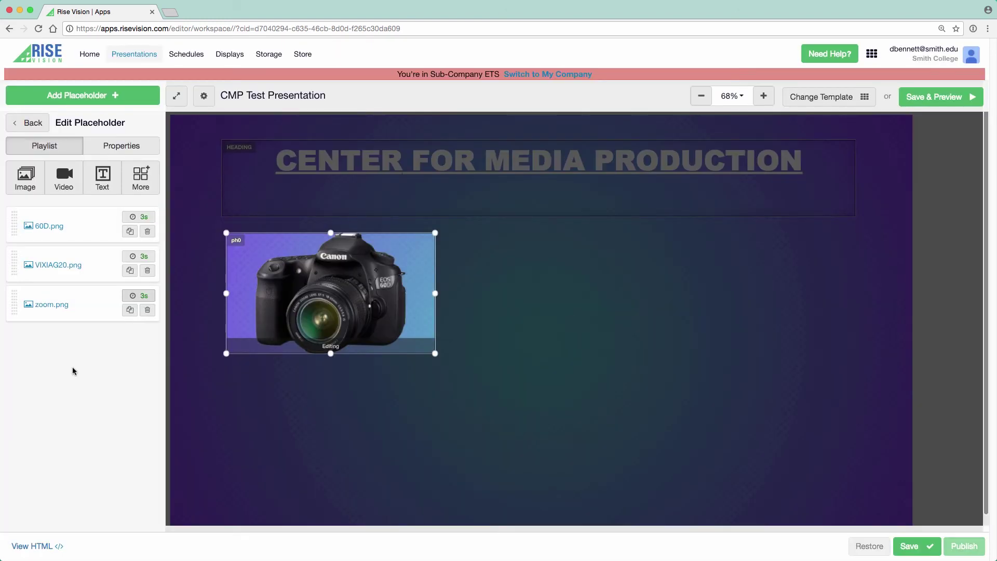
- Rename the image placeholder from ph0 to EQUIPMENT and save the presentation
left_click(117, 144)
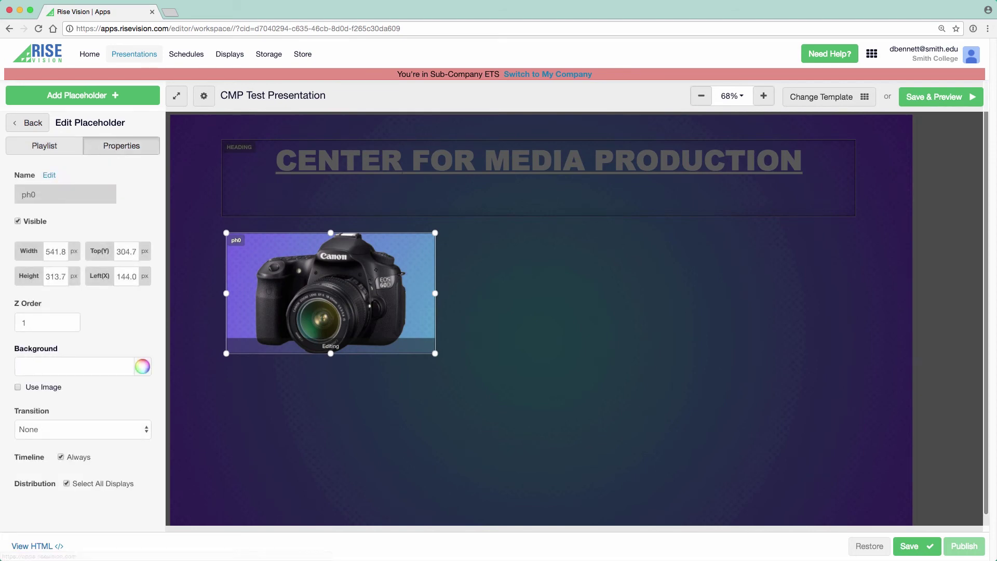
left_click(48, 176)
double_click(45, 191)
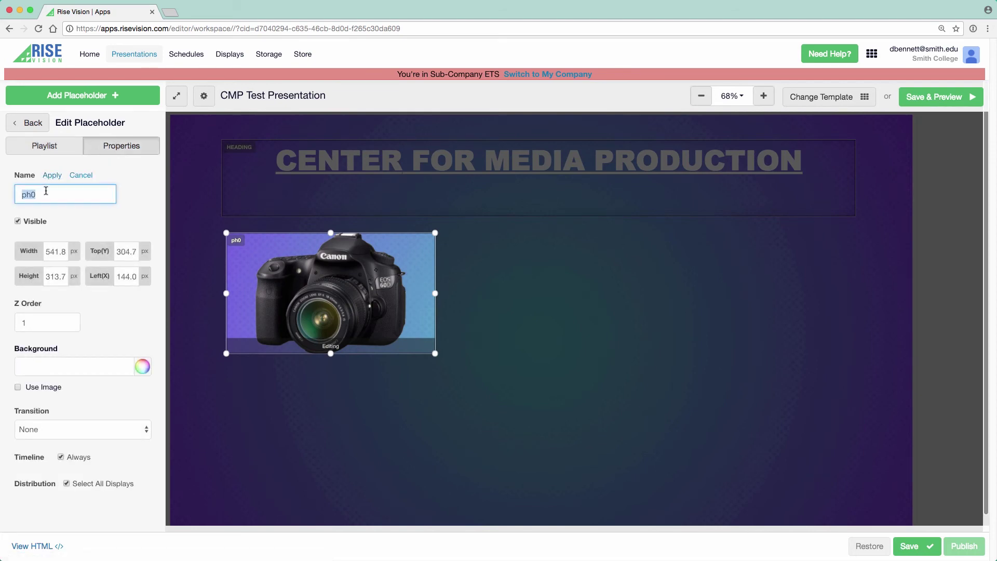
type("EQUIPMENT")
left_click(51, 176)
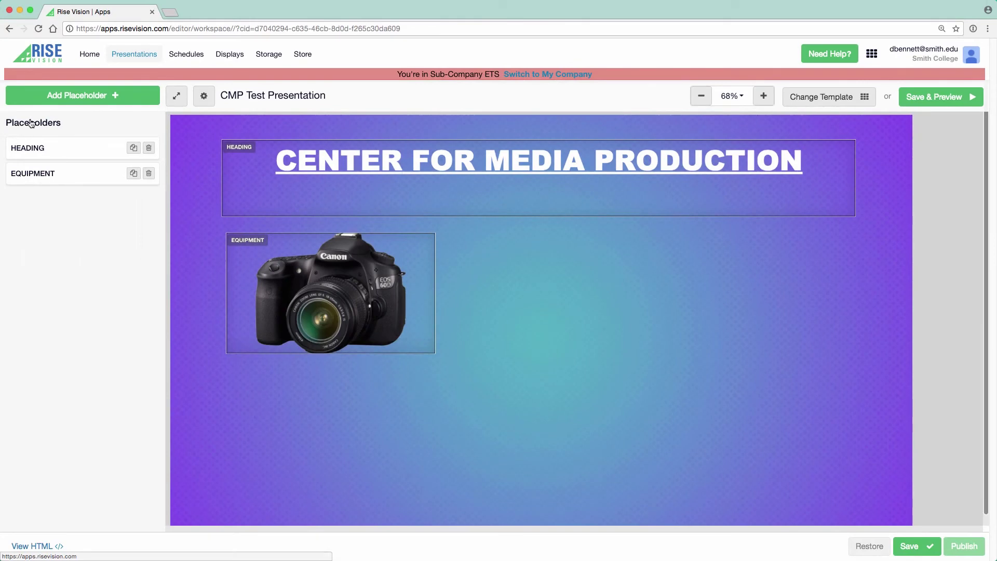
left_click(968, 94)
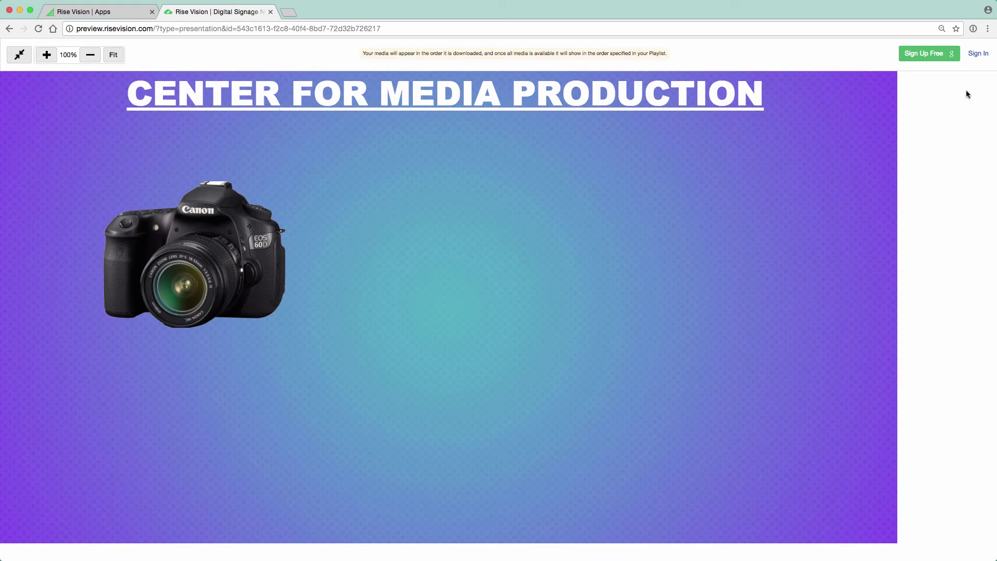
- Close the preview and publish CMP Test Presentation
key("super+w")
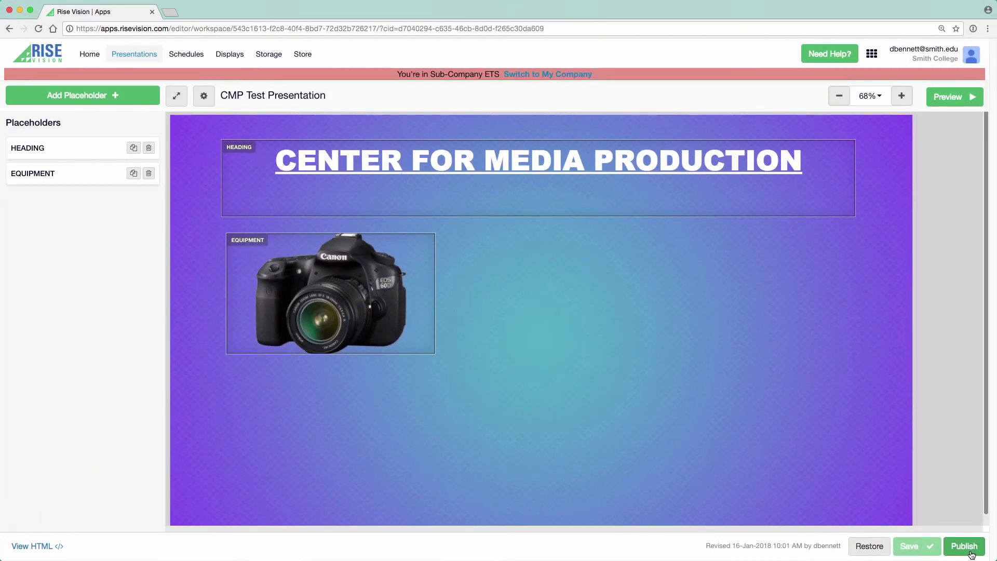
left_click(969, 552)
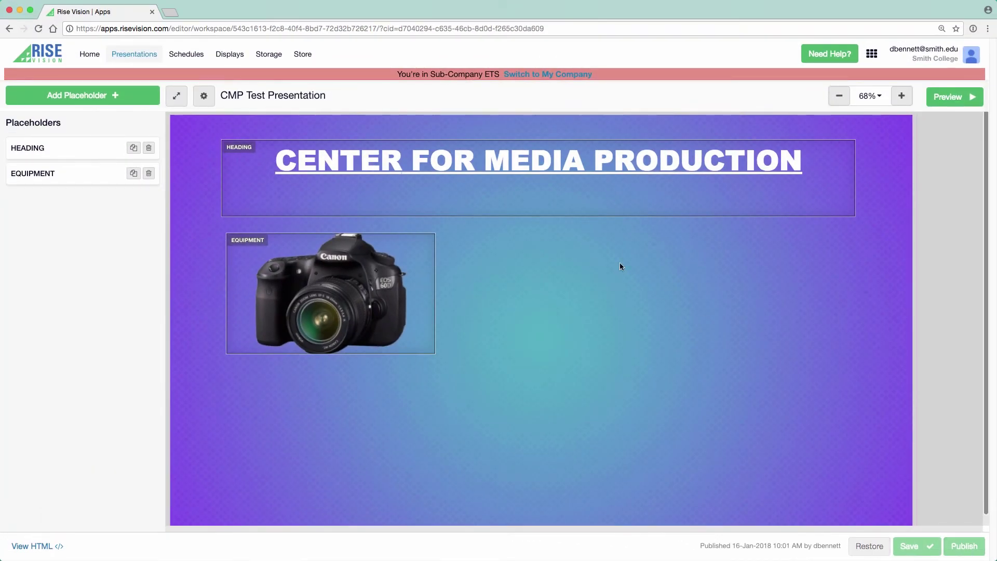
- Create EXAMPLE SCHEDULE running daily from 08:00 AM to 05:30 PM, then choose displays
left_click(194, 57)
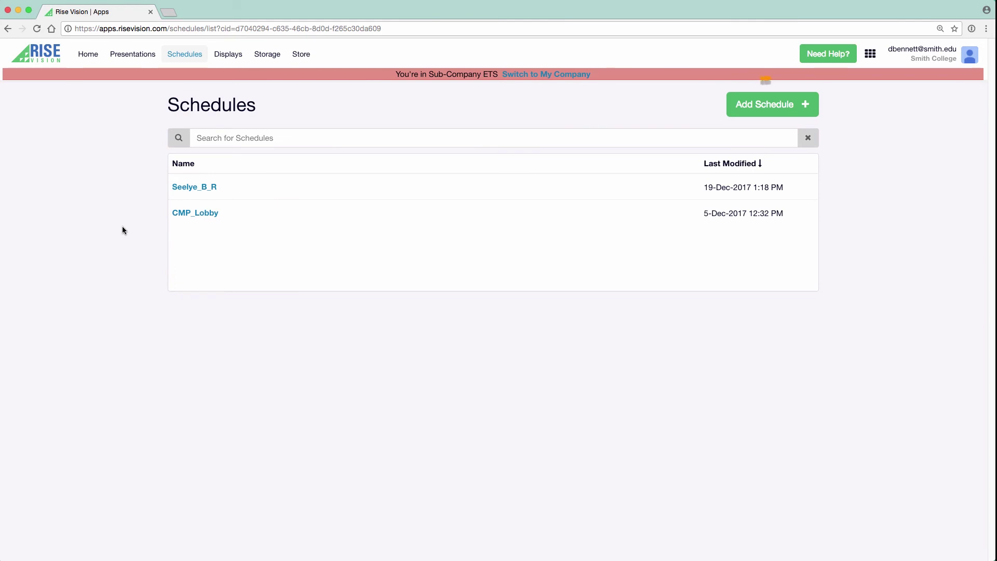
left_click(766, 116)
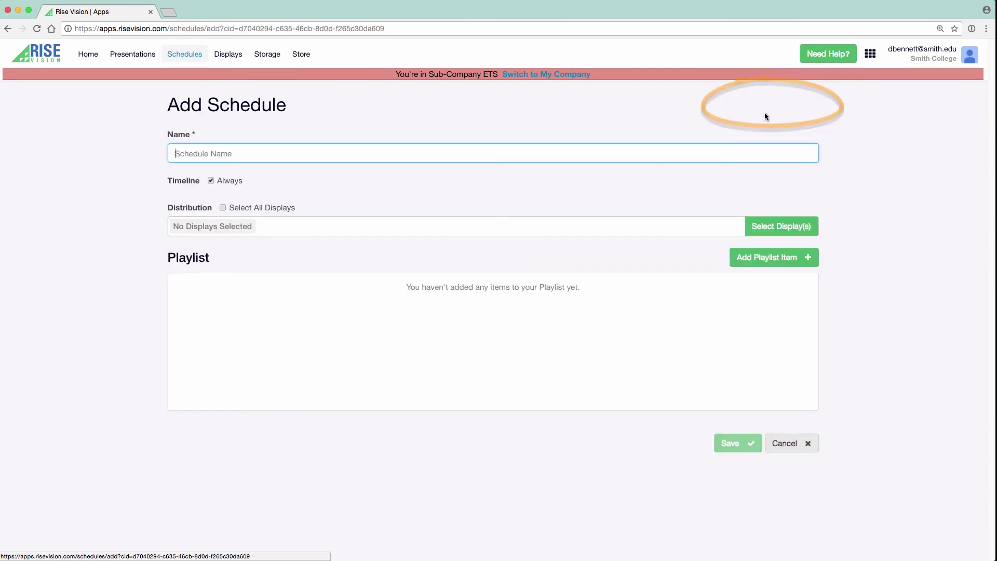
type("E")
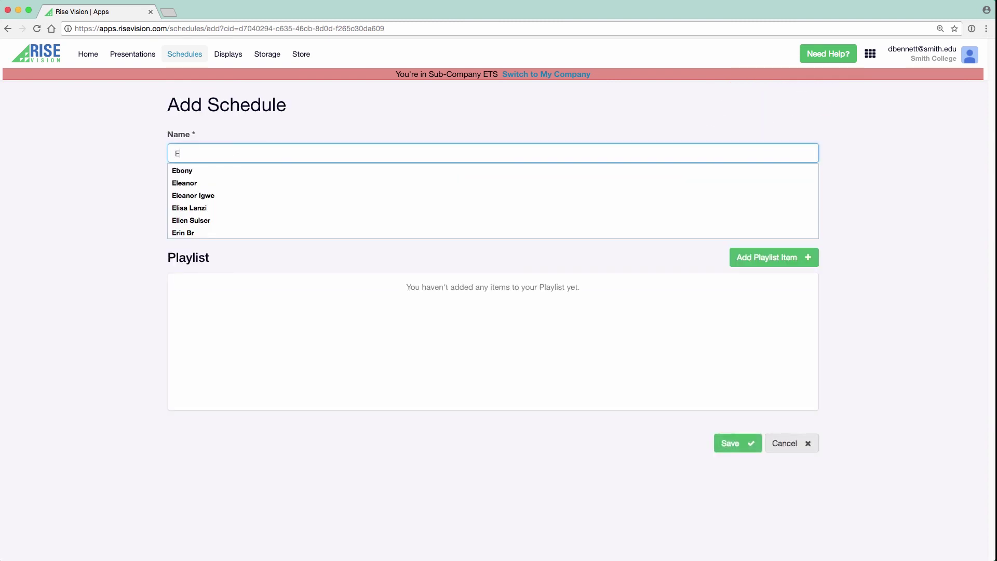
type("XAMPLE SCHEDULE")
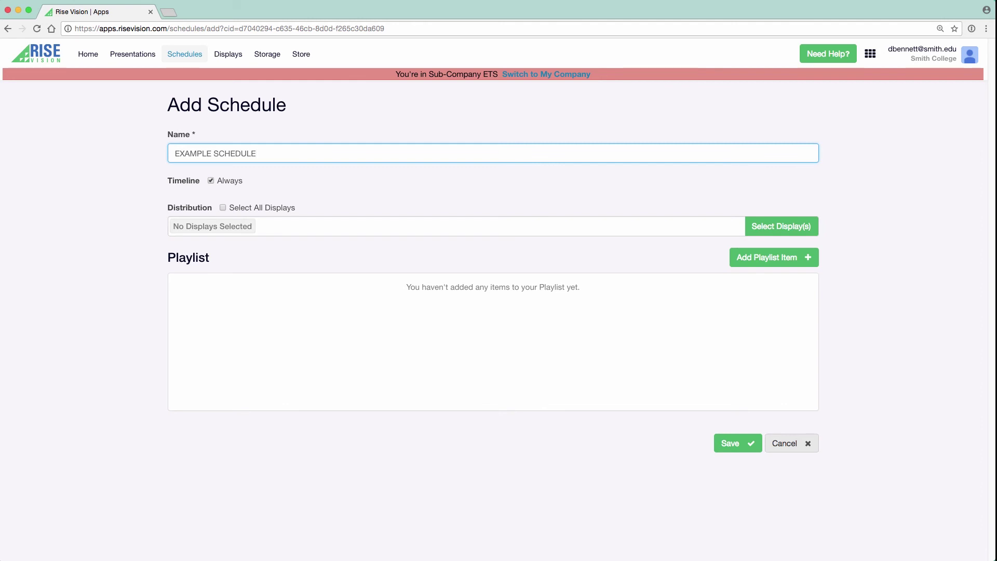
left_click(224, 181)
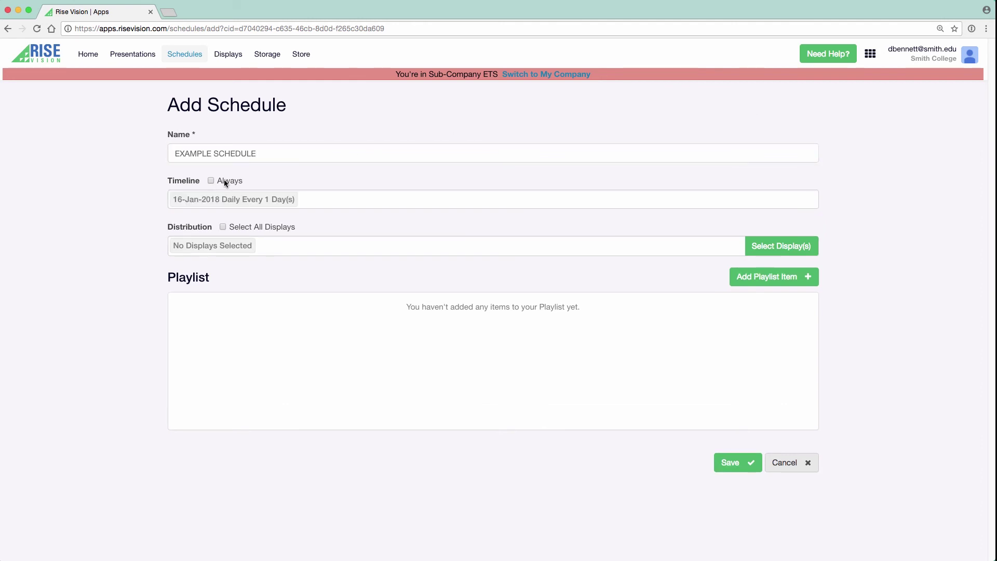
left_click(236, 201)
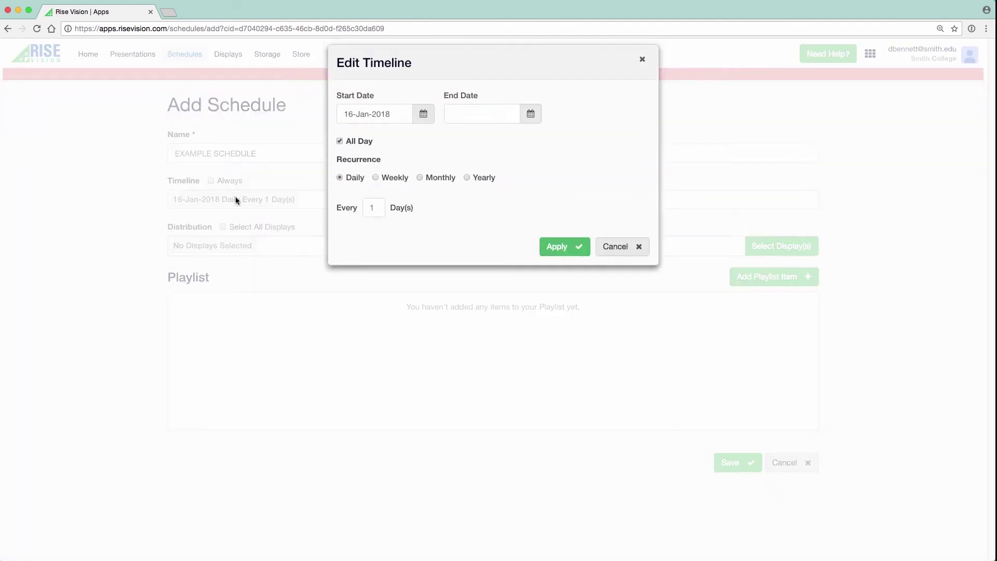
left_click(340, 141)
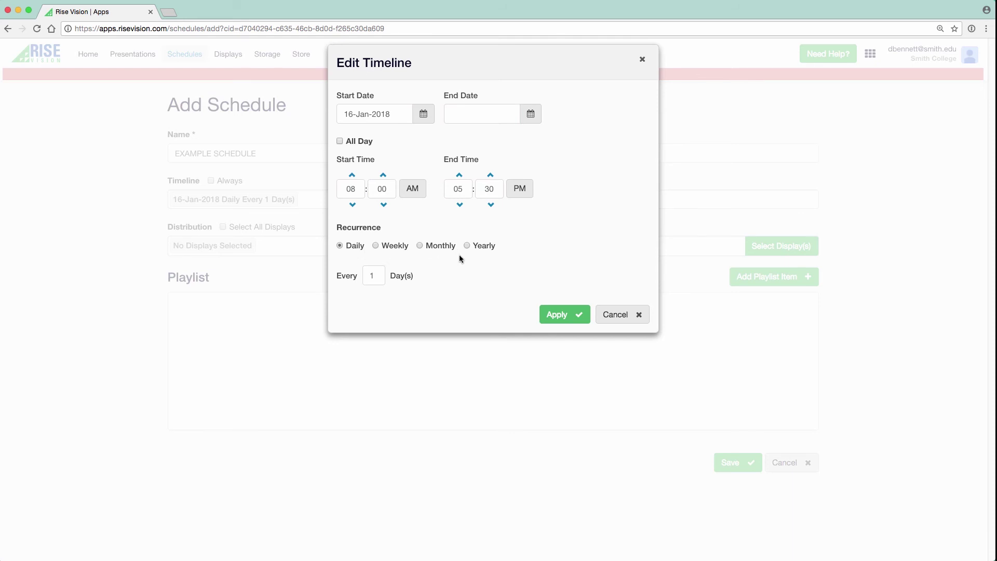
left_click(550, 314)
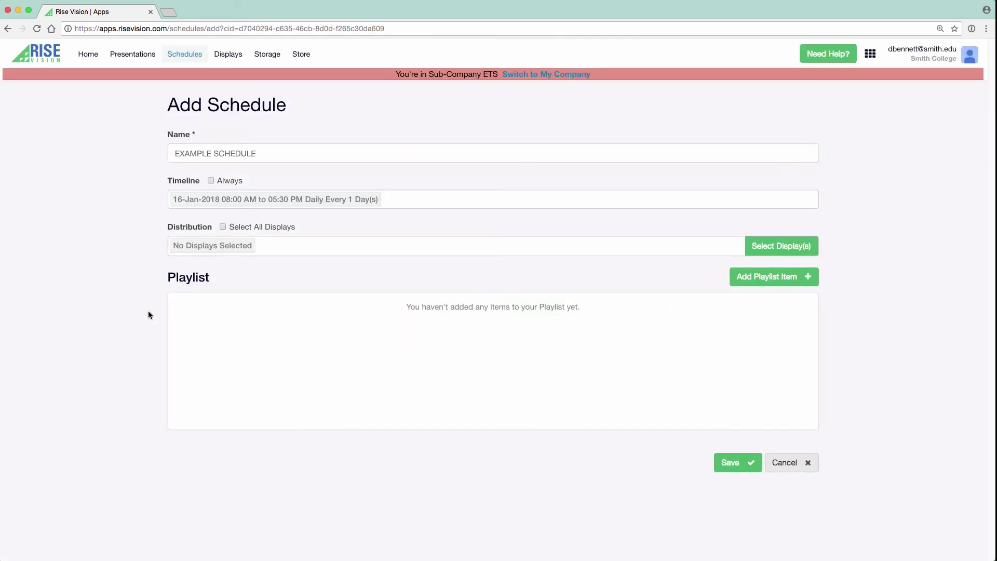
left_click(73, 250)
left_click(766, 247)
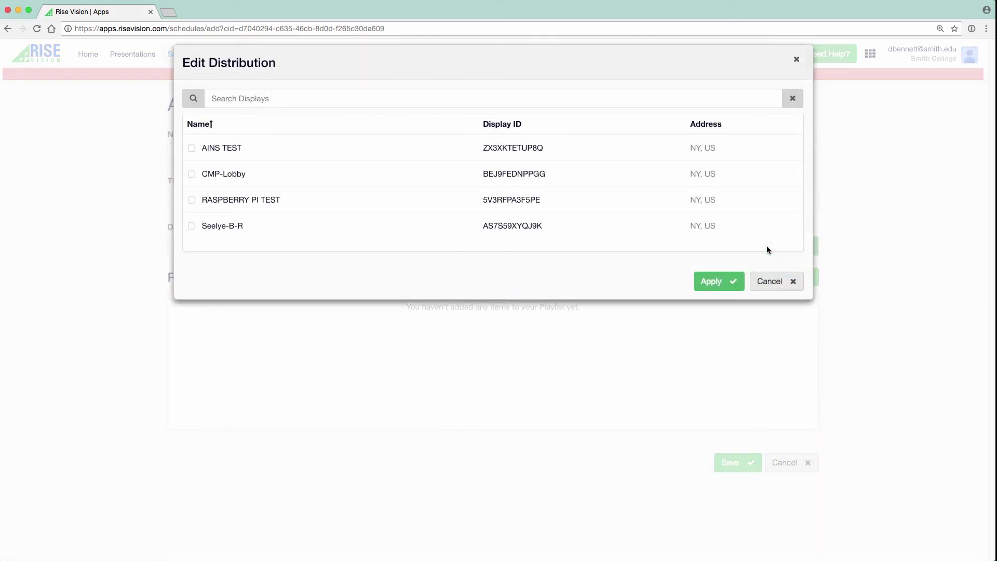
- Assign the RASPBERRY PI TEST display, add CMP Test Presentation to the playlist, and save EXAMPLE SCHEDULE
left_click(191, 200)
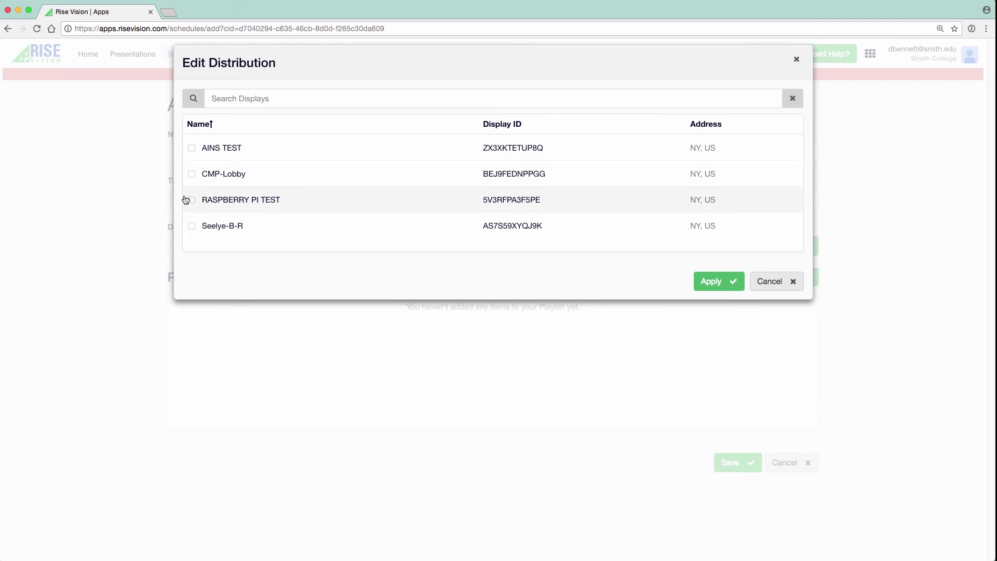
left_click(713, 281)
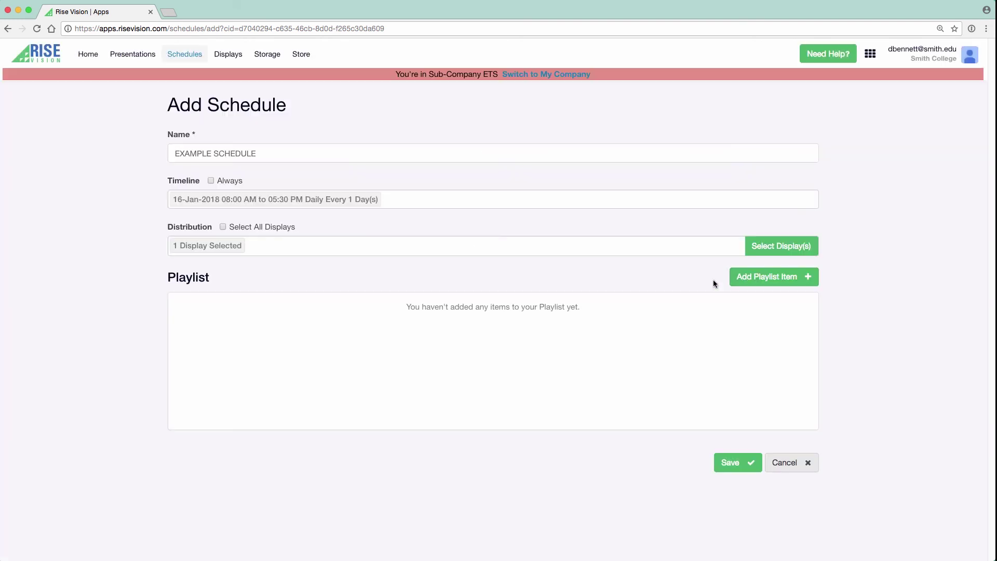
left_click(770, 279)
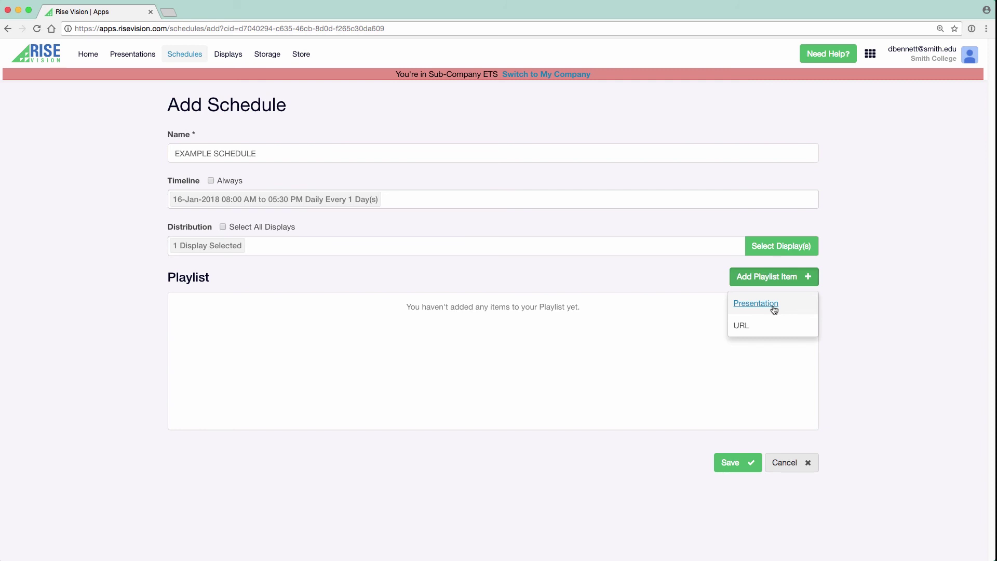
left_click(774, 309)
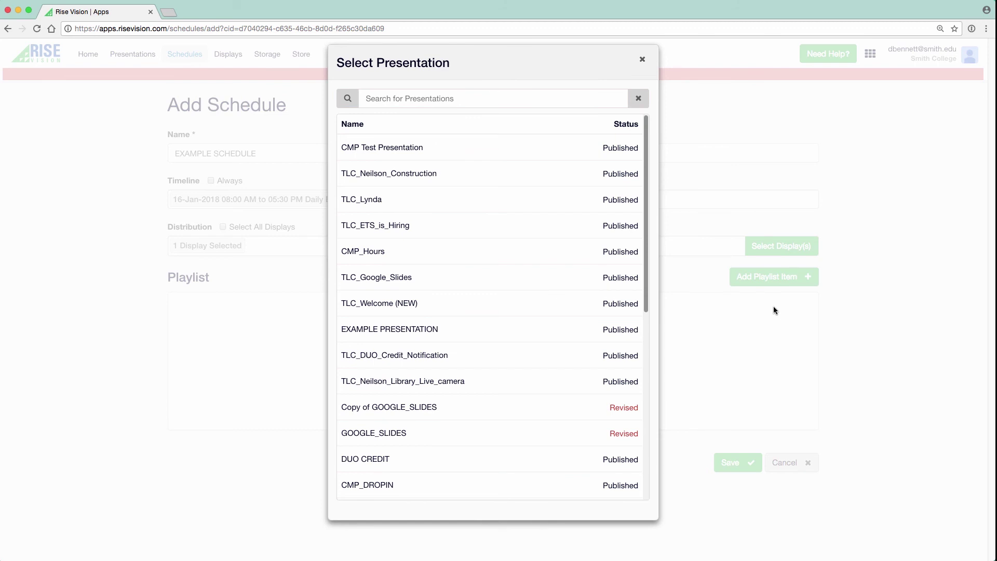
left_click(512, 140)
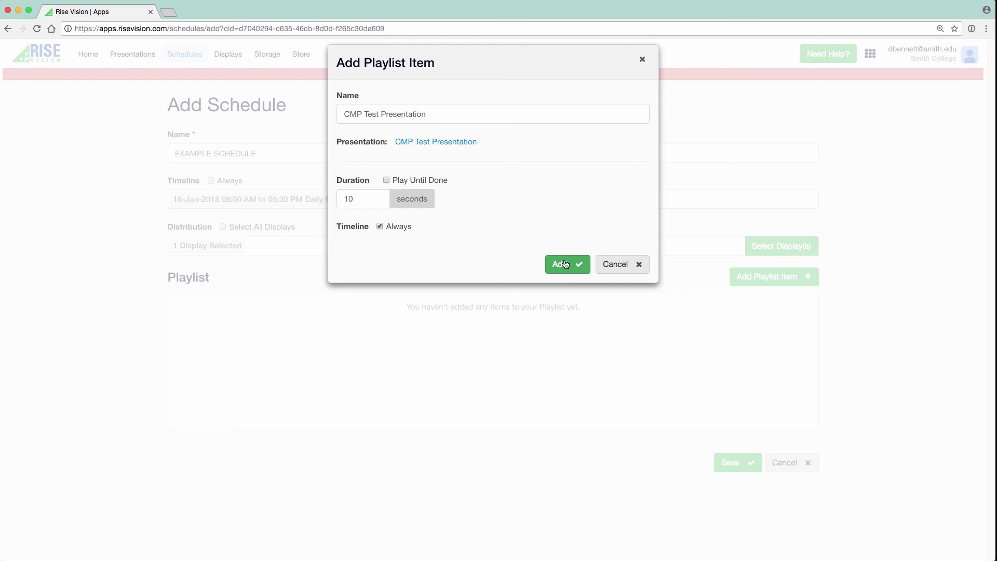
left_click(565, 265)
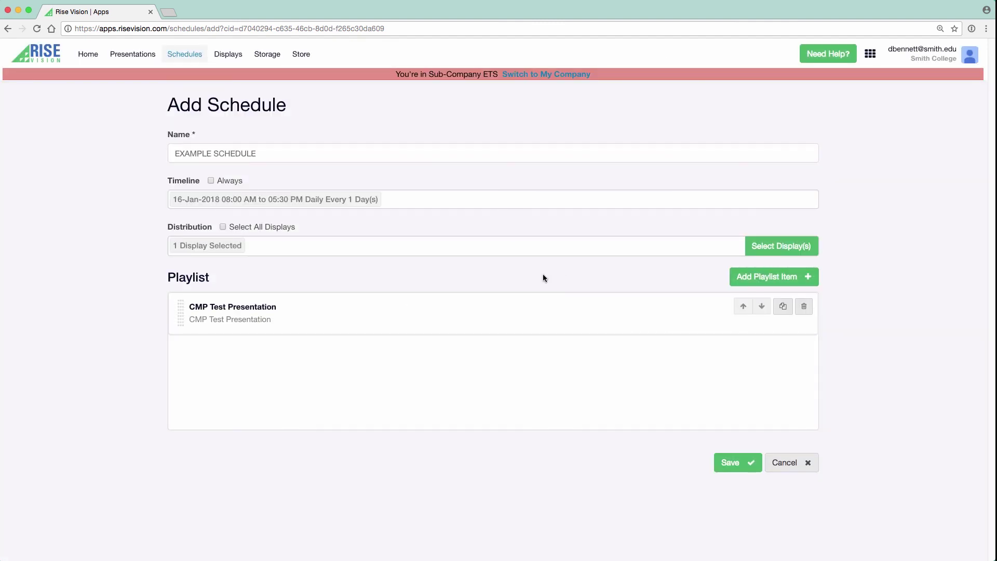
left_click(735, 461)
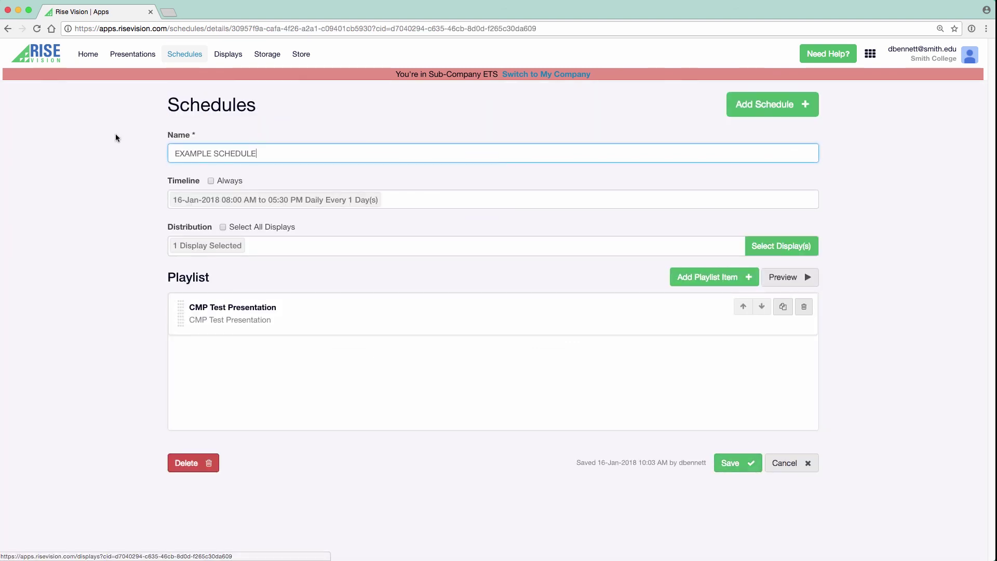
- Review the RASPBERRY PI TEST display, then try moving the gradient background file in the CMP storage folder
left_click(235, 60)
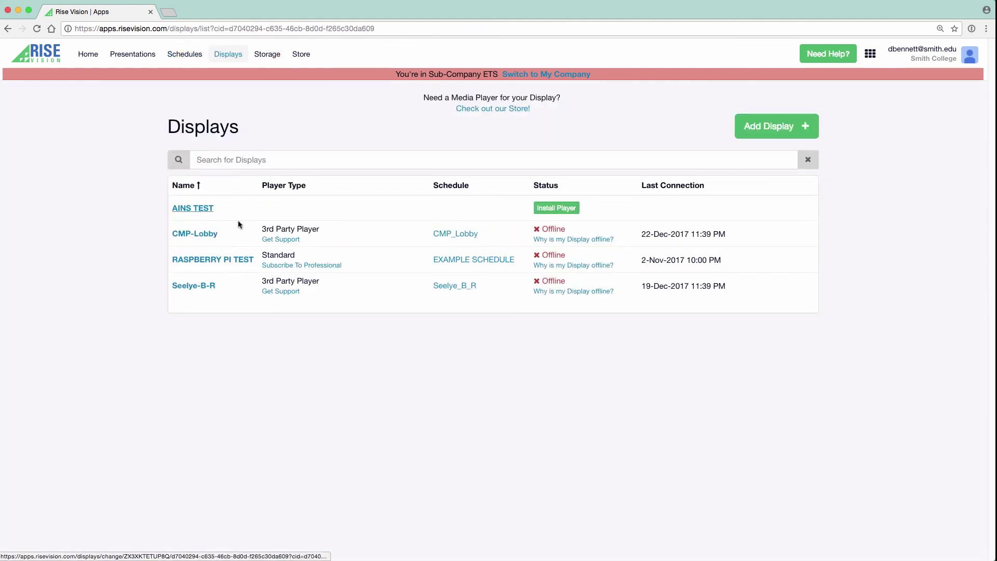
left_click(222, 259)
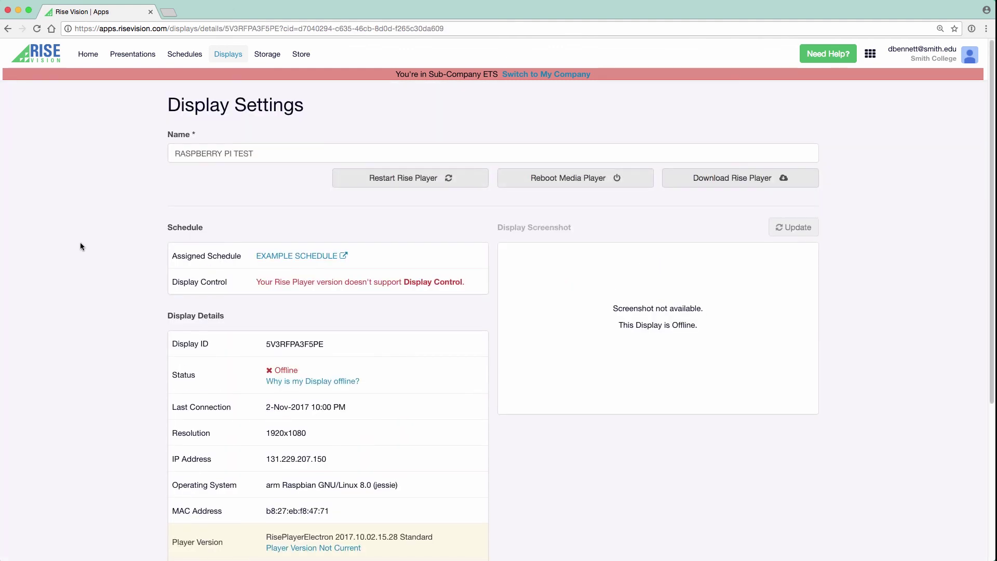
left_click(262, 62)
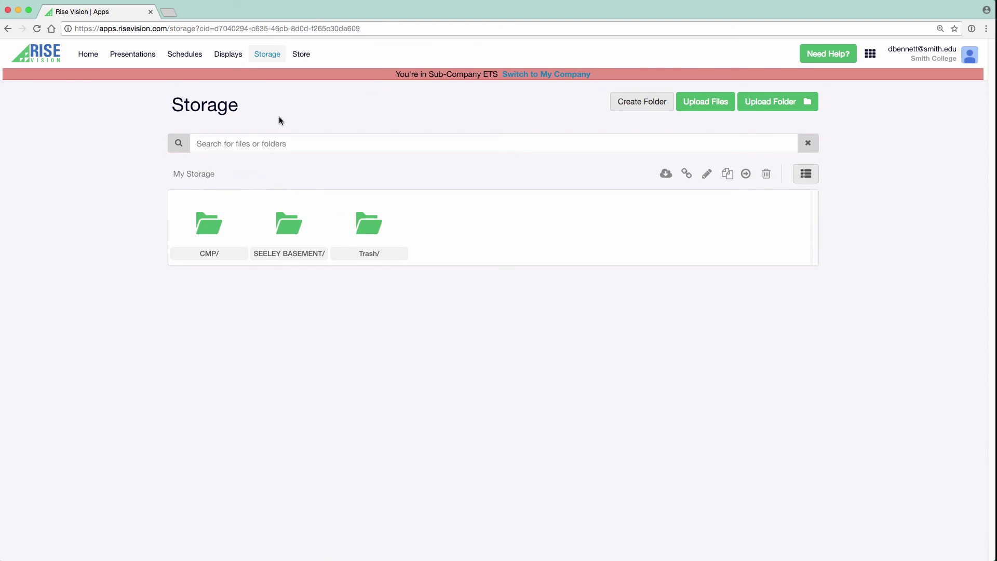
double_click(232, 226)
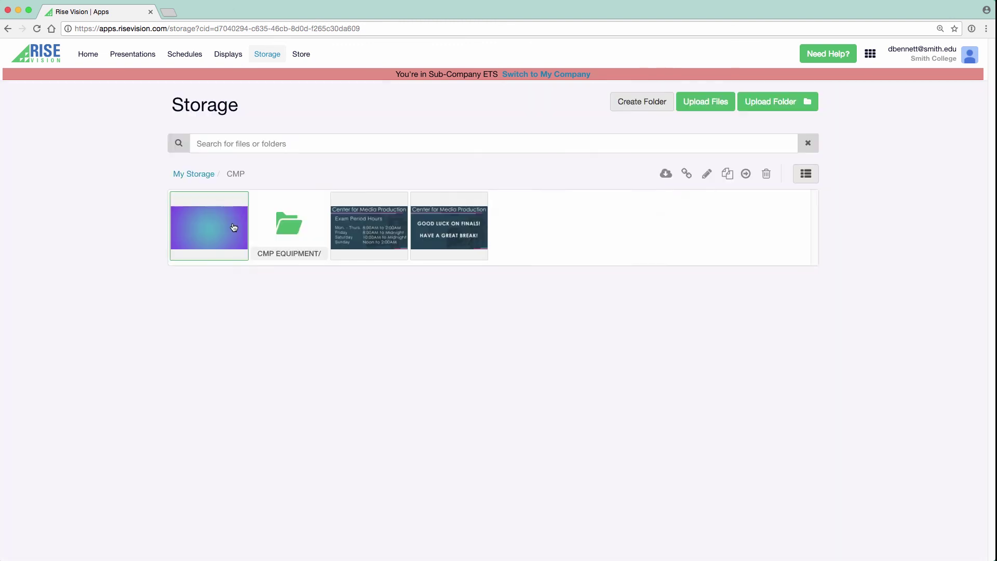
left_click(218, 231)
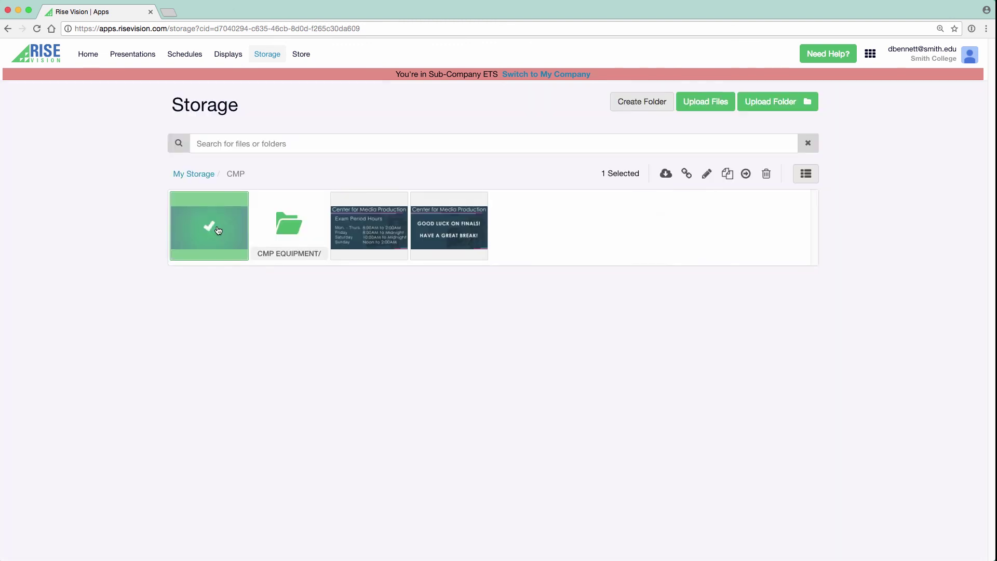
left_click(743, 176)
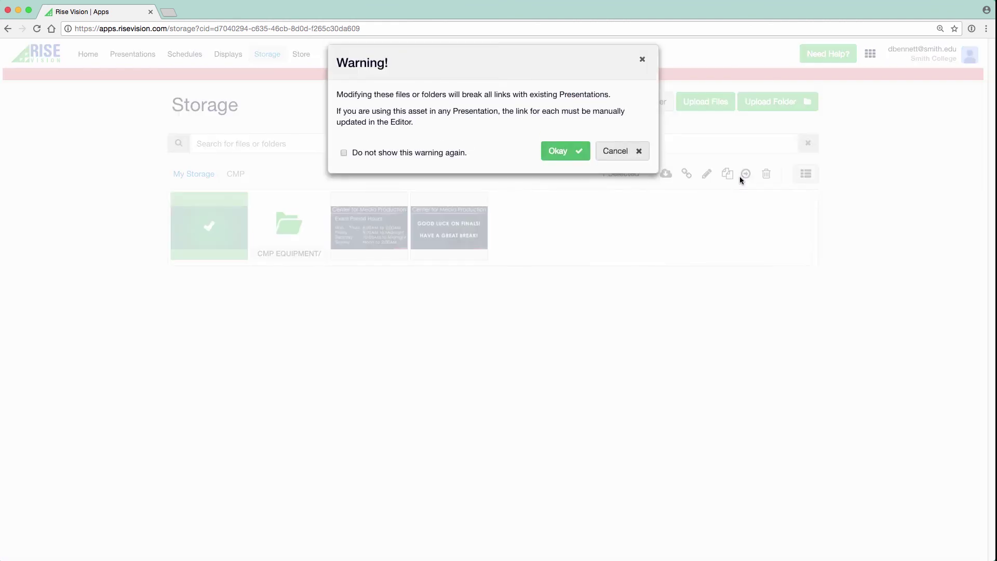